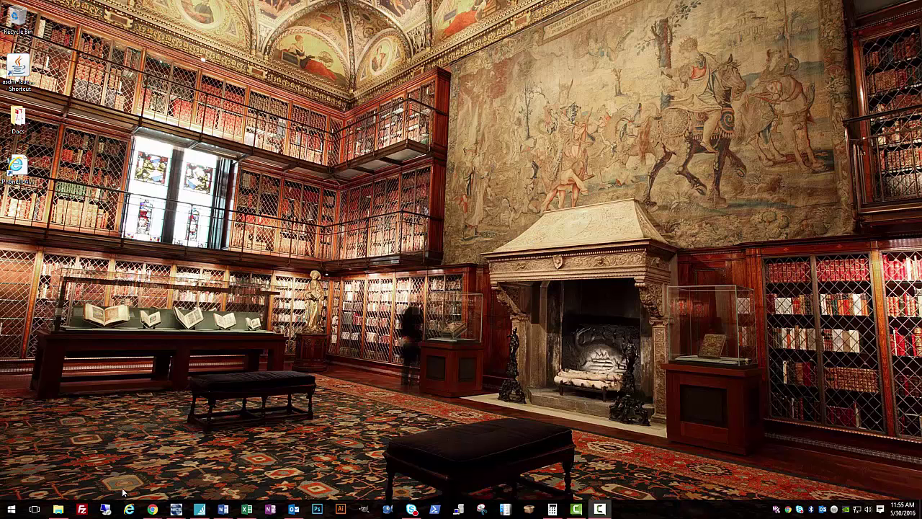
Connect to the remote server through Remote Desktop and sign in with the account password.
left_click(105, 509)
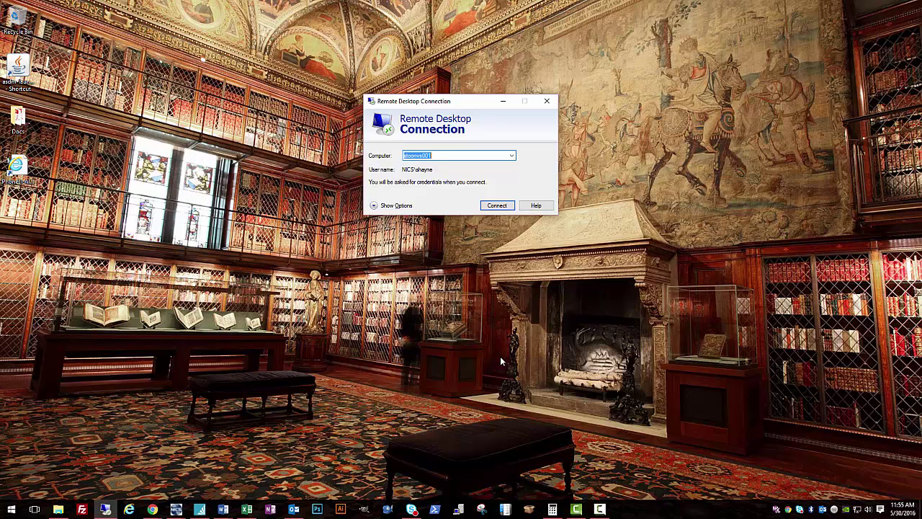
key("Return")
type("••")
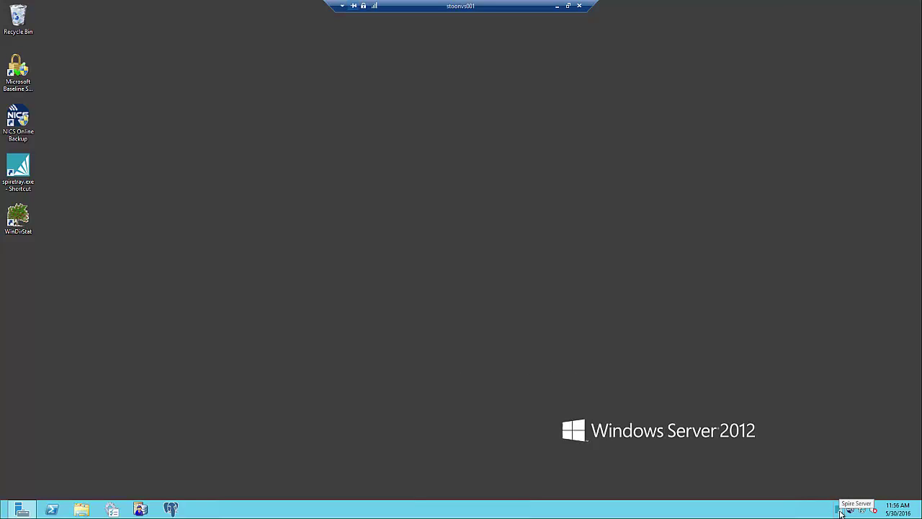
From the Spire Server company list, start a new company with database name SKCanola.
right_click(840, 511)
left_click(853, 489)
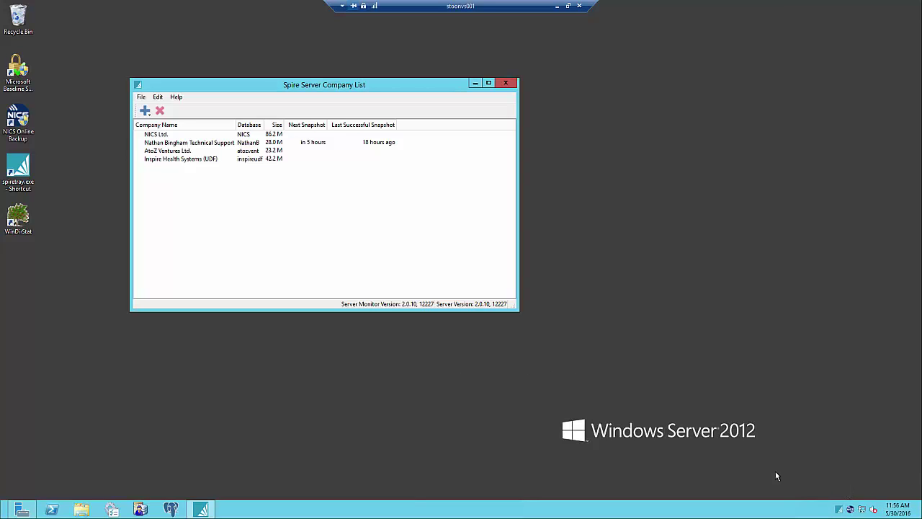
left_click(146, 111)
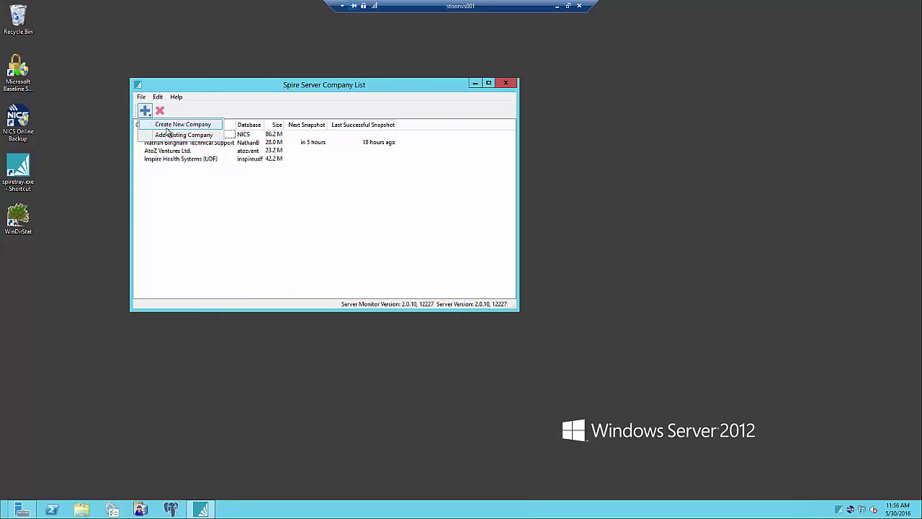
left_click(167, 131)
left_click_drag(366, 102, 366, 192)
left_click(351, 241)
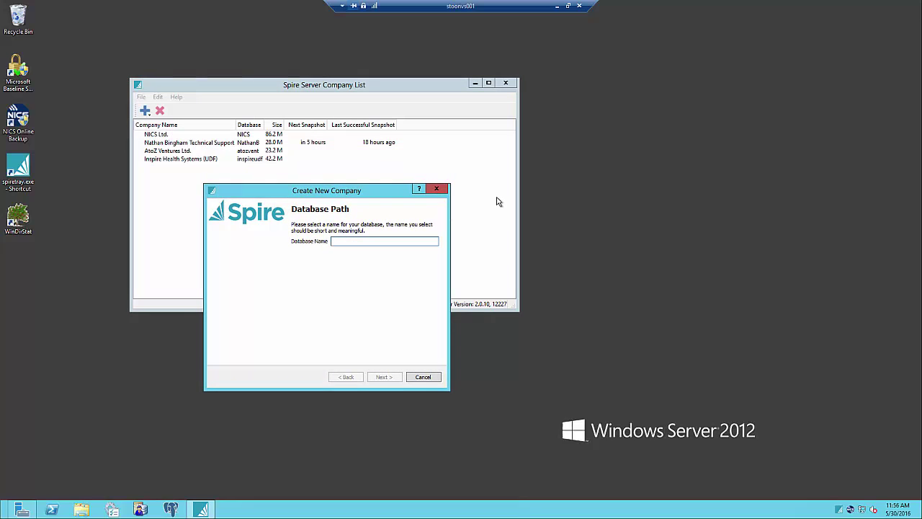
type("SKCanola")
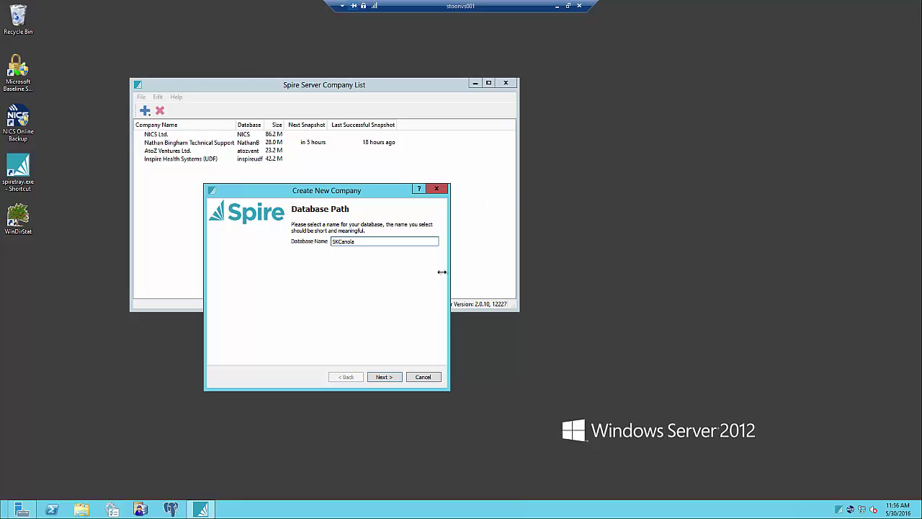
left_click(386, 378)
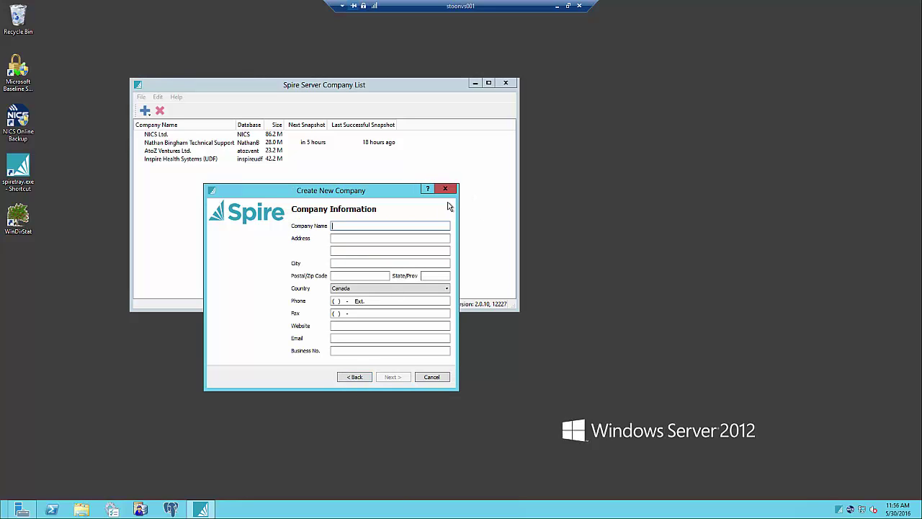
Enter company name SK Canola Oil with its street address, city Saskatoon and postal code.
key("BackSpace")
key("BackSpace")
key("BackSpace")
key("BackSpace")
key("Tab")
key("Tab")
key("Tab")
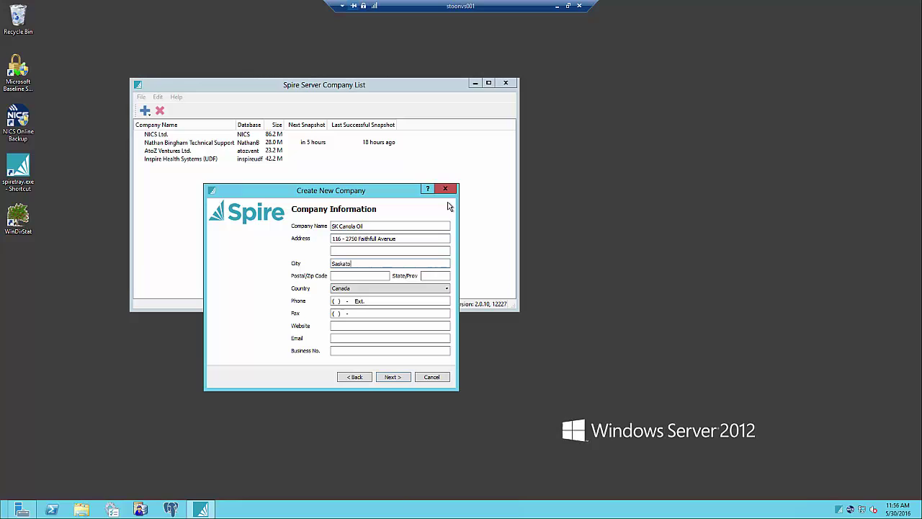
key("Tab")
key("shift+Tab")
key("Tab")
key("Tab")
key("Tab")
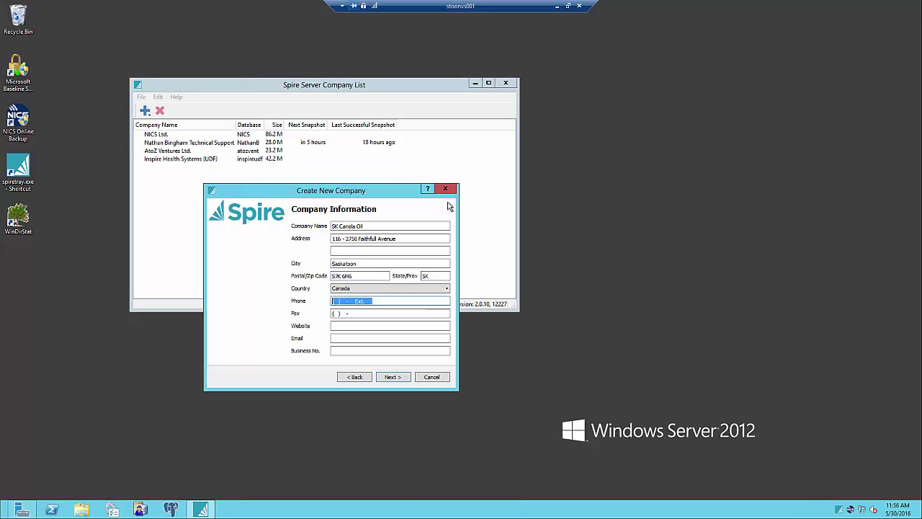
key("Tab")
key("Tab")
key("Tab")
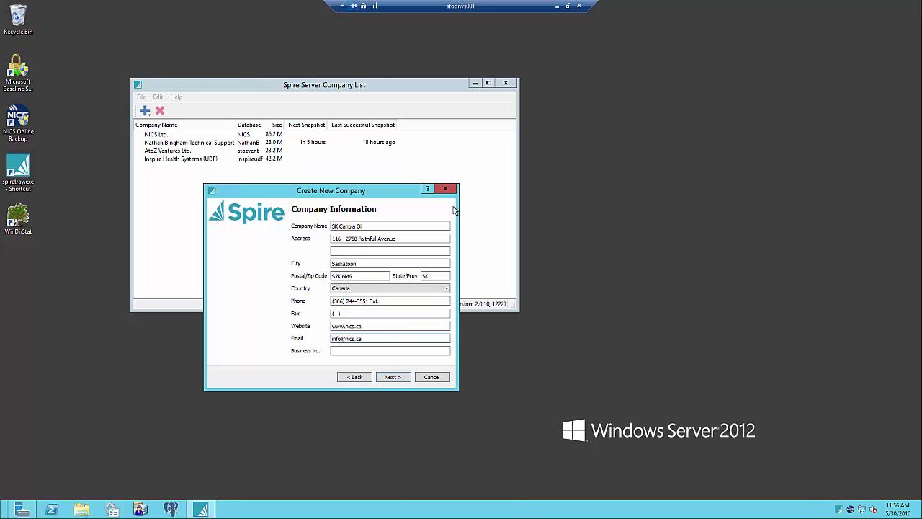
Enter the company e-mail, then create administrator NICS Admin, initials NA, username NICSADMIN, with a password.
left_click(393, 377)
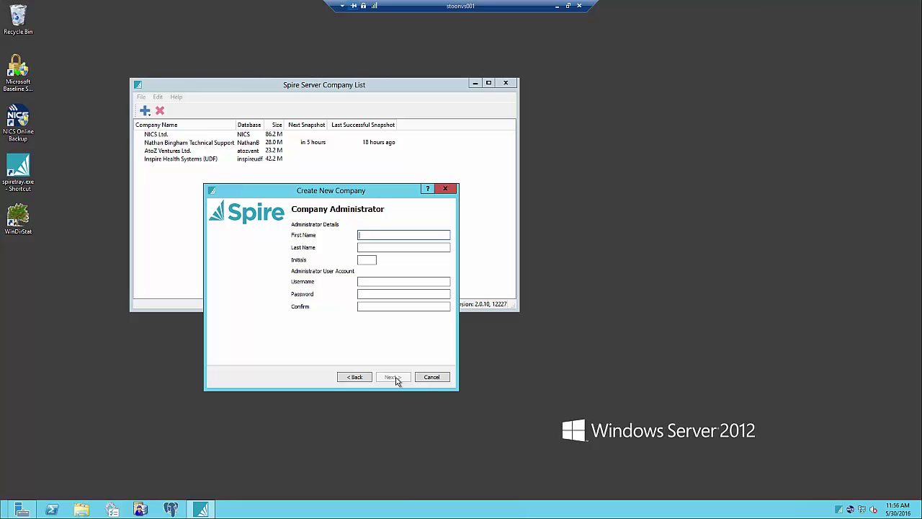
type("NICS")
key("Tab")
type("Admin")
key("Tab")
type("NA")
key("Tab")
type("NICSADMIN")
key("Tab")
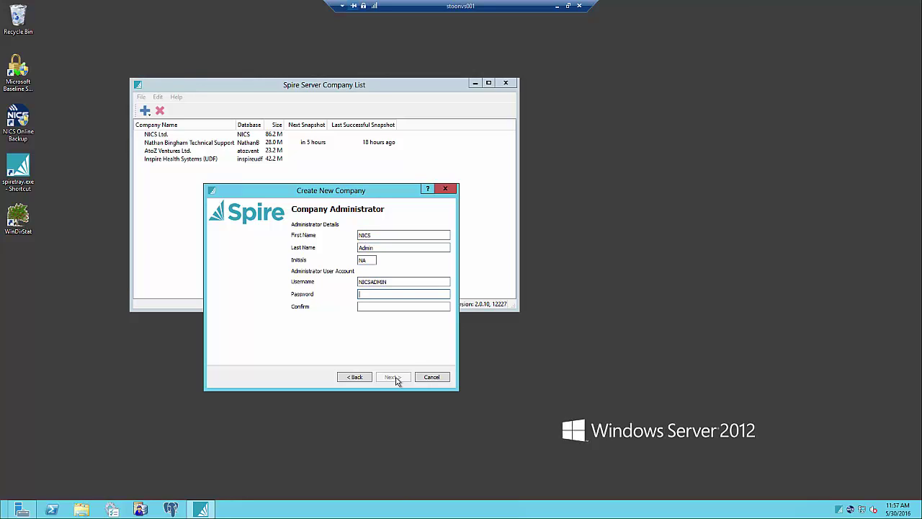
type("*******")
key("Tab")
type("*******")
Keep the 12/31/16 fiscal year end and the Never snapshot interval, reaching the Summary.
left_click(391, 377)
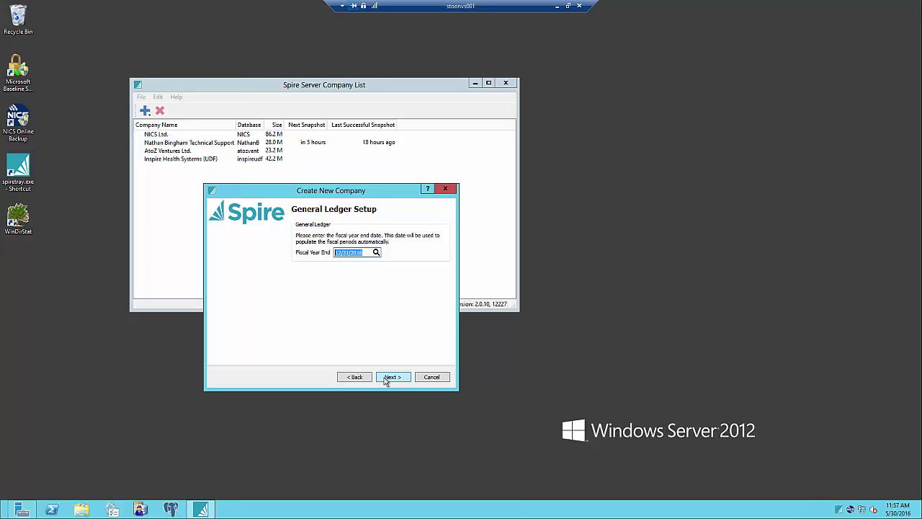
left_click(386, 378)
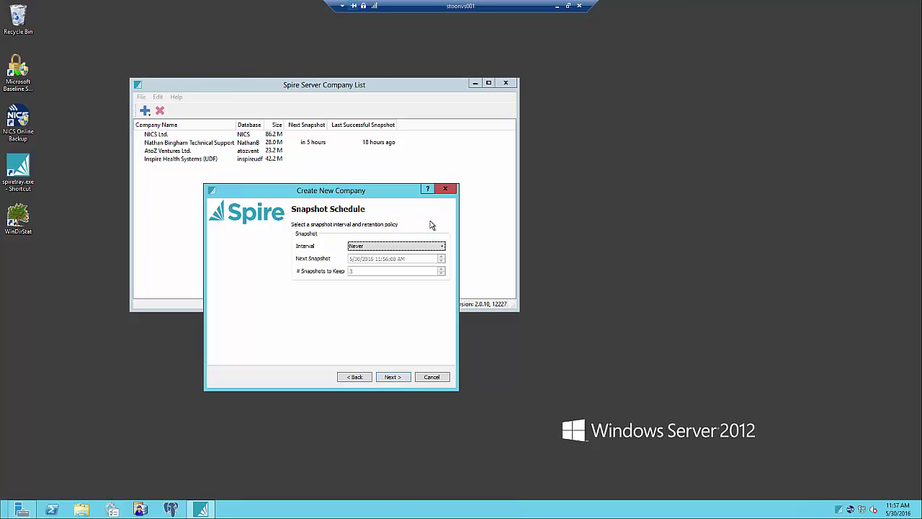
left_click(412, 246)
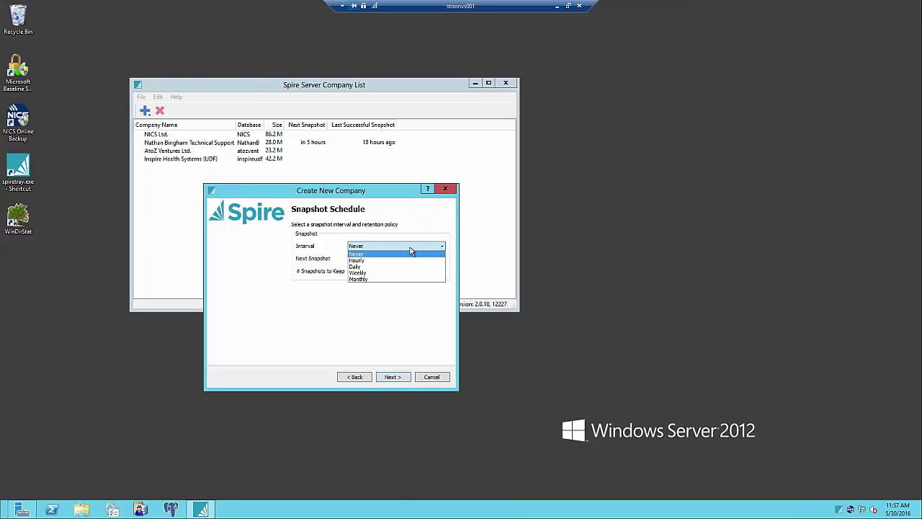
left_click(363, 293)
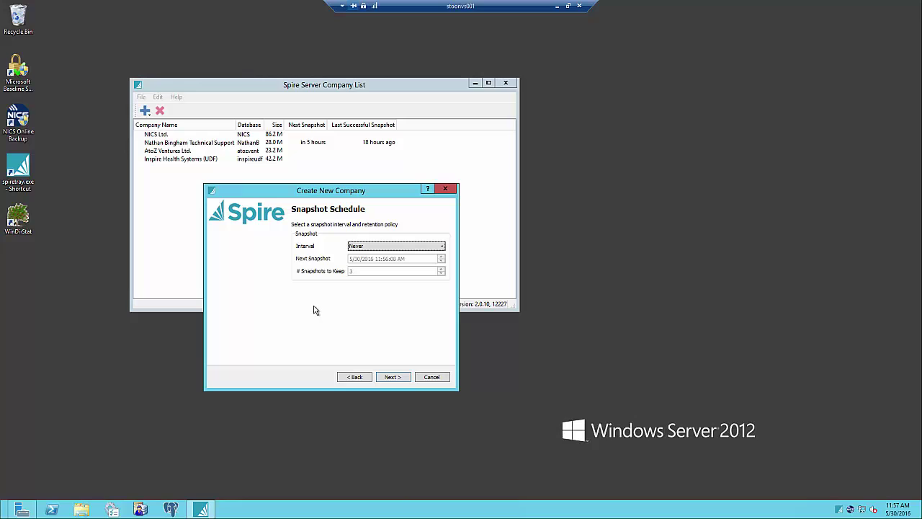
left_click(393, 378)
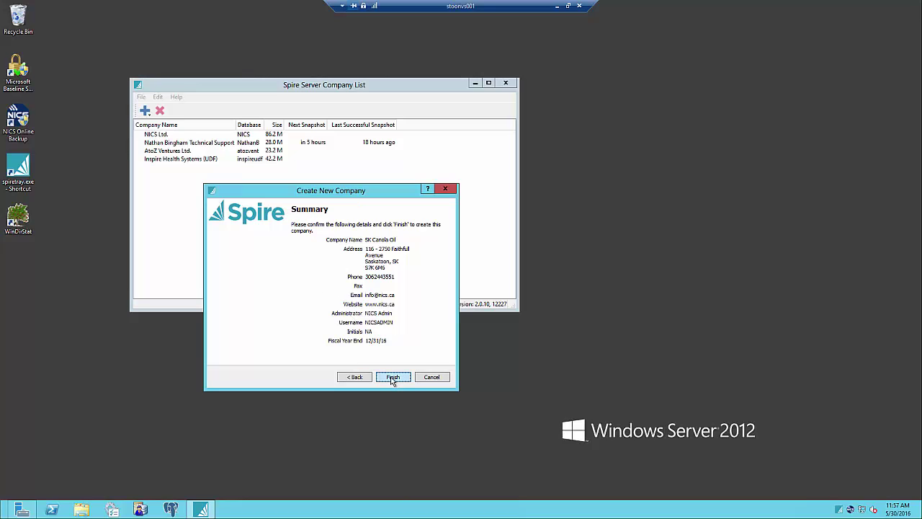
Finish the wizard and authorize company creation with the database administrator password.
left_click(393, 378)
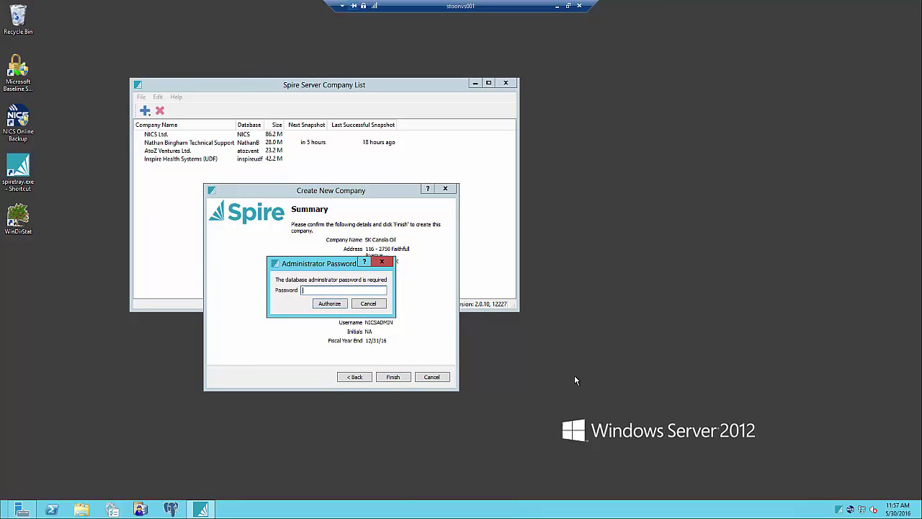
type("******")
key("BackSpace")
key("BackSpace")
key("BackSpace")
key("BackSpace")
key("BackSpace")
key("BackSpace")
type("*********")
left_click(337, 303)
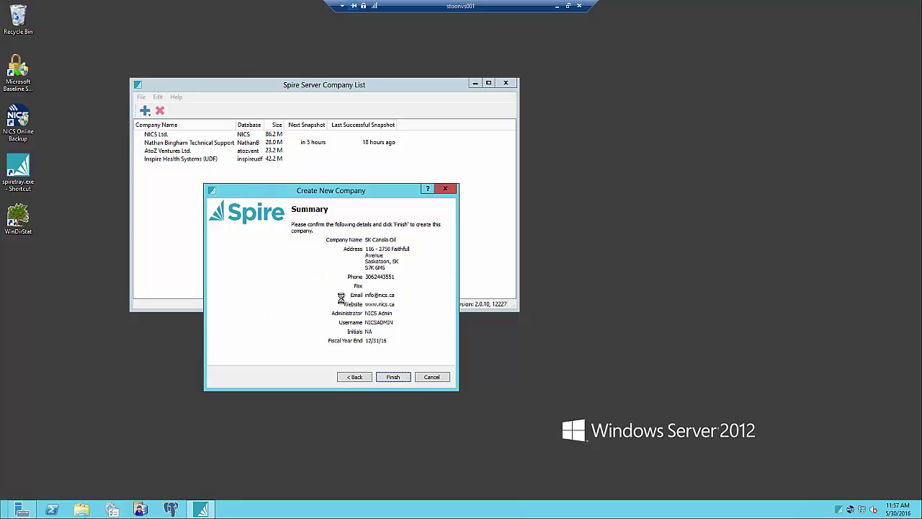
Review the company list, confirming SK Canola Oil appears alongside NICS Ltd. and AtoZ Ventures Ltd.
left_click(255, 151)
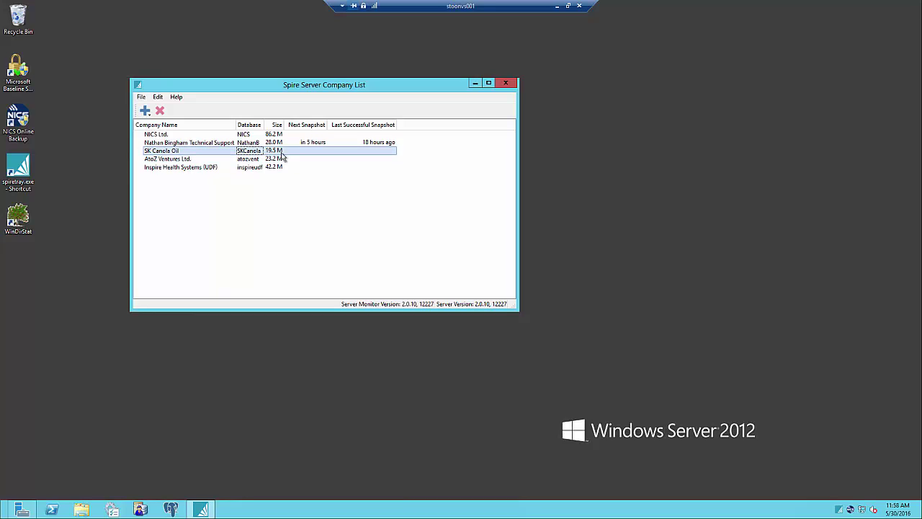
left_click(233, 143)
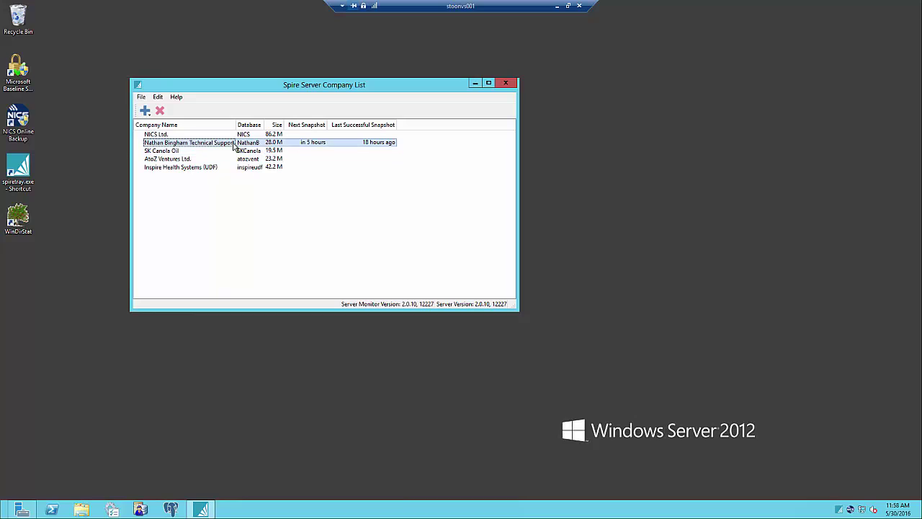
left_click(203, 159)
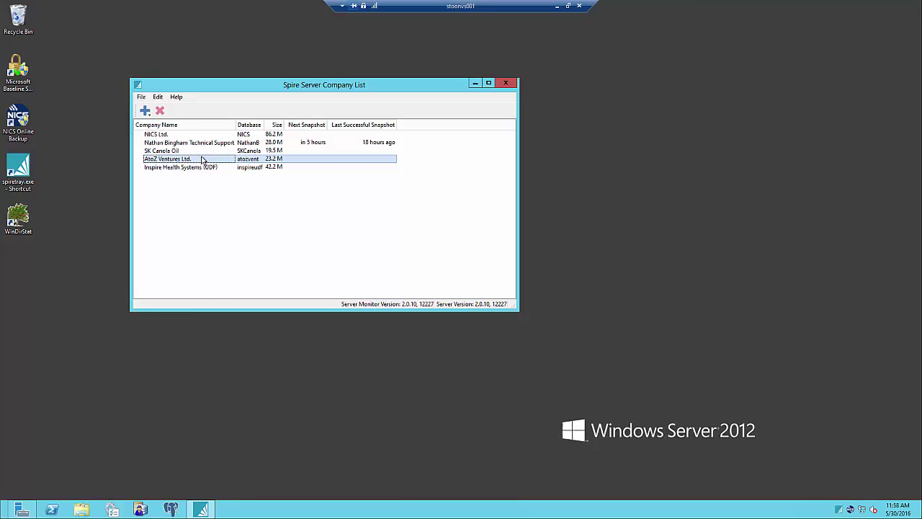
left_click(202, 151)
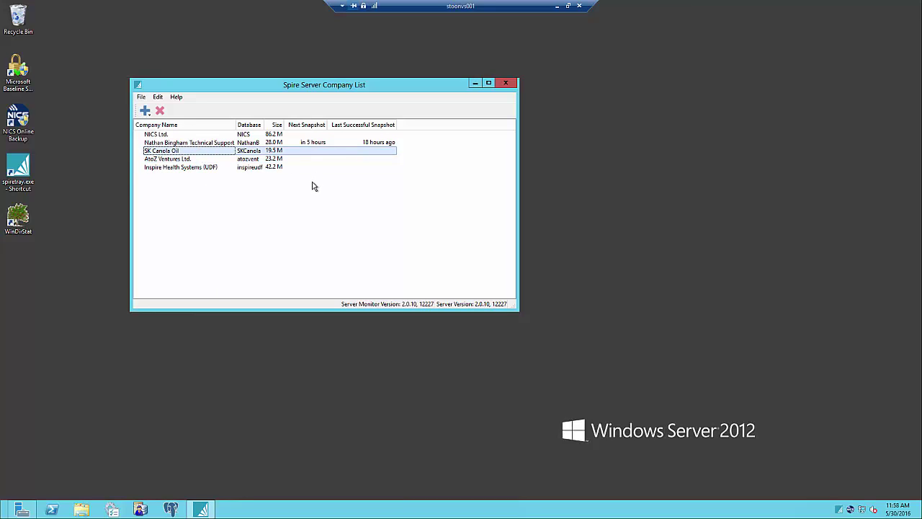
left_click(179, 135)
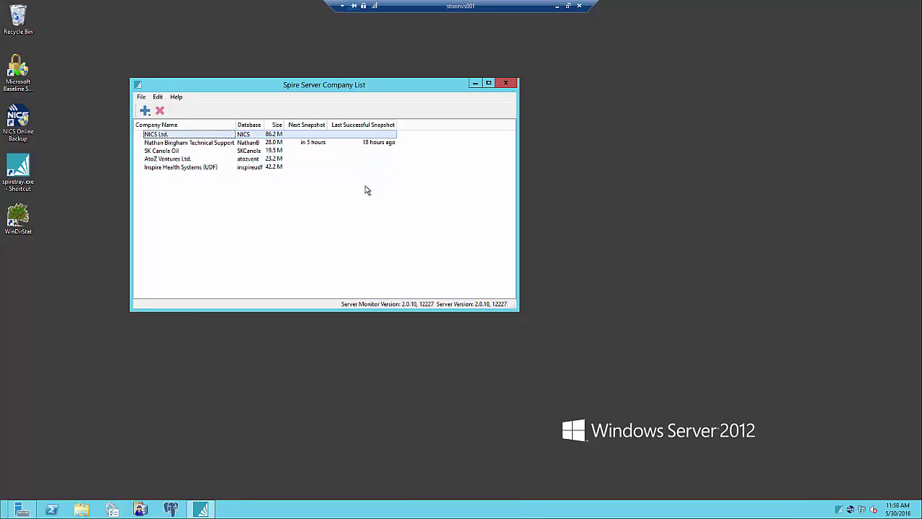
left_click(320, 144)
left_click(300, 152)
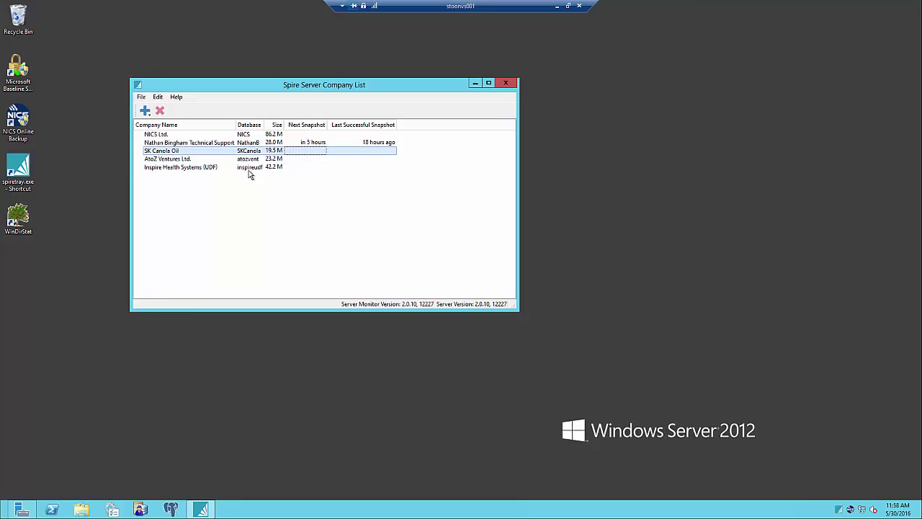
left_click(177, 144)
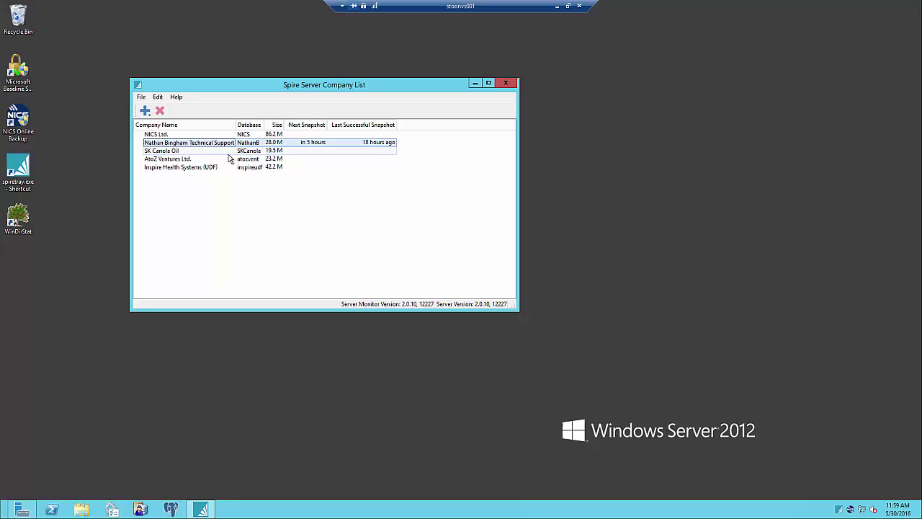
Minimise the remote session and relaunch Spire from its taskbar icon.
left_click(558, 6)
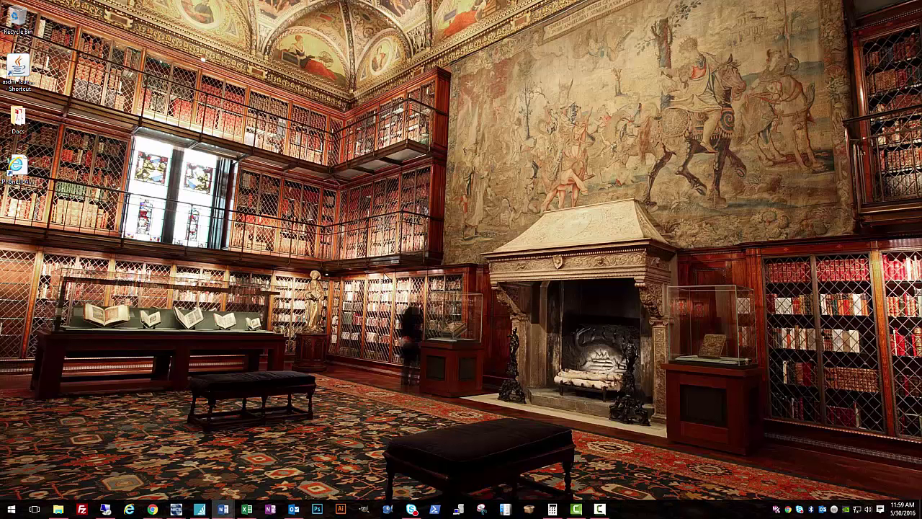
right_click(200, 509)
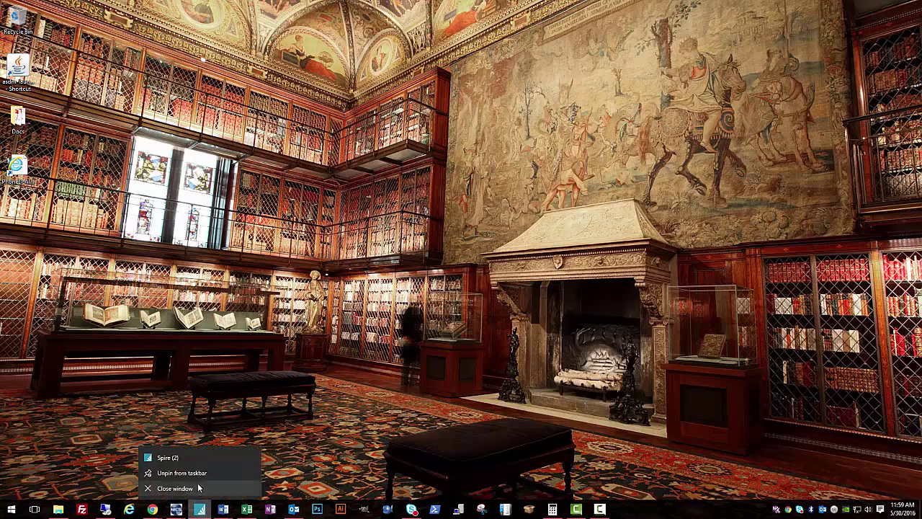
left_click(173, 457)
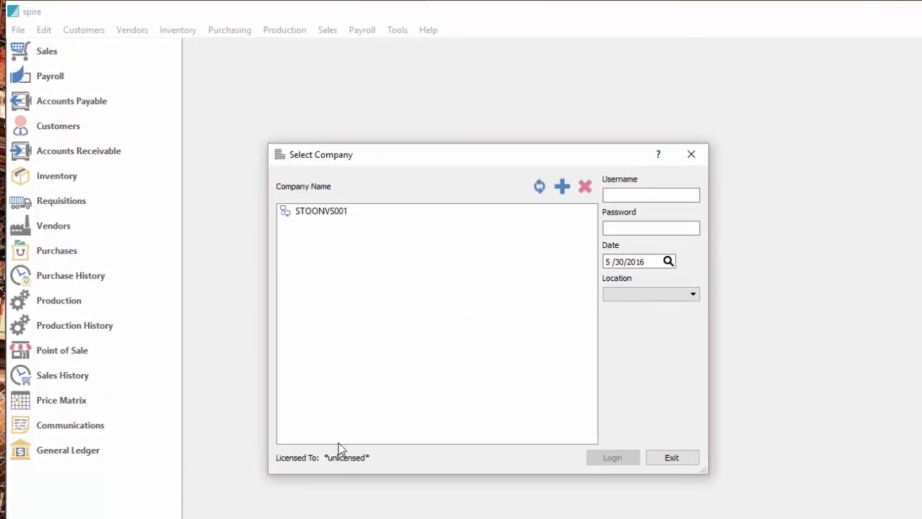
Log in to SK Canola Oil, retrying the password after an invalid-password error.
left_click(354, 277)
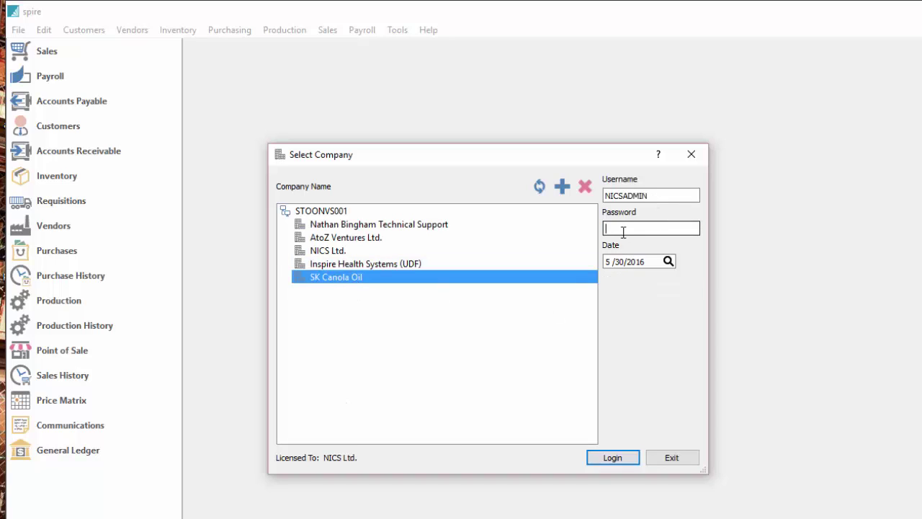
type("•••••••••••")
key("Return")
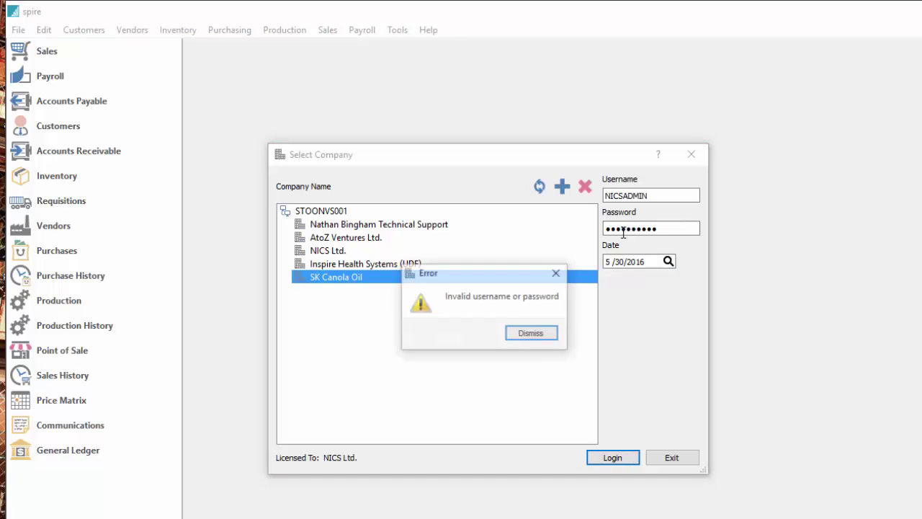
key("Return")
type("•")
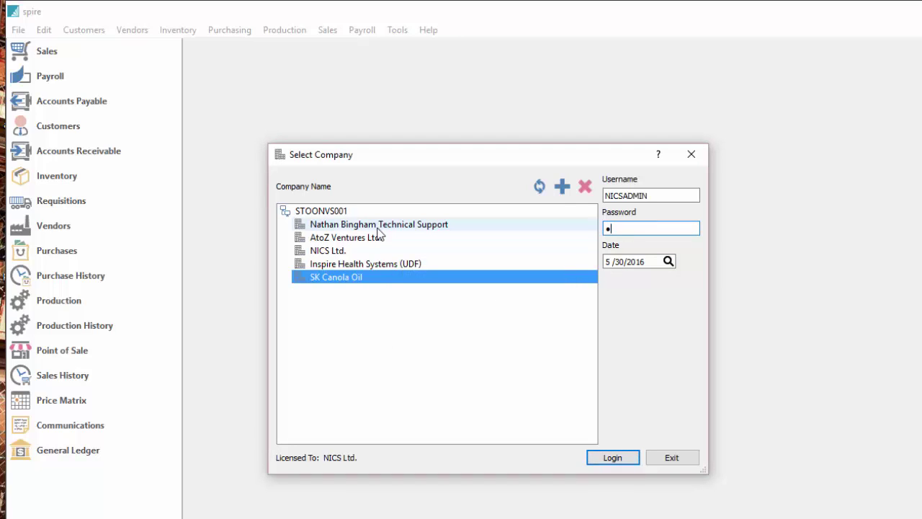
type("••••••••")
key("Tab")
key("Tab")
key("Return")
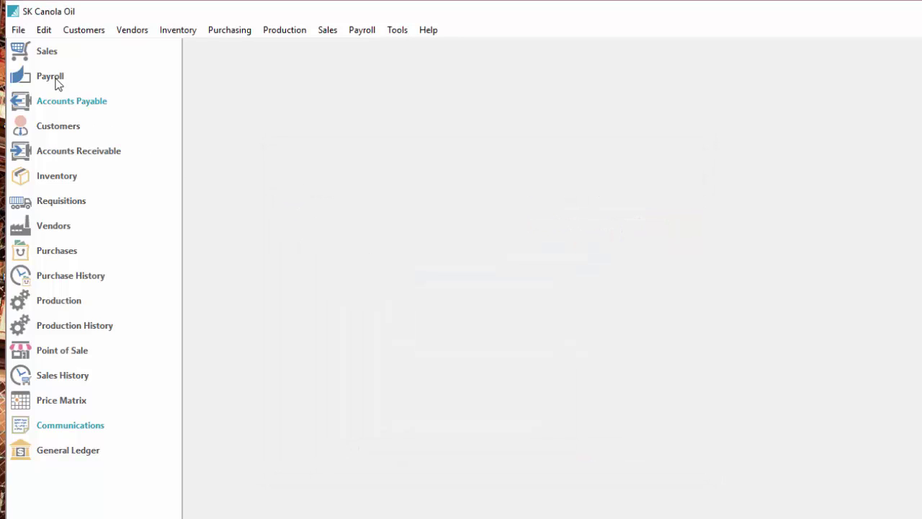
Open Company Settings from the Edit menu and review the Address, Banking and Phone Formats tabs.
left_click(18, 31)
mouse_move(41, 35)
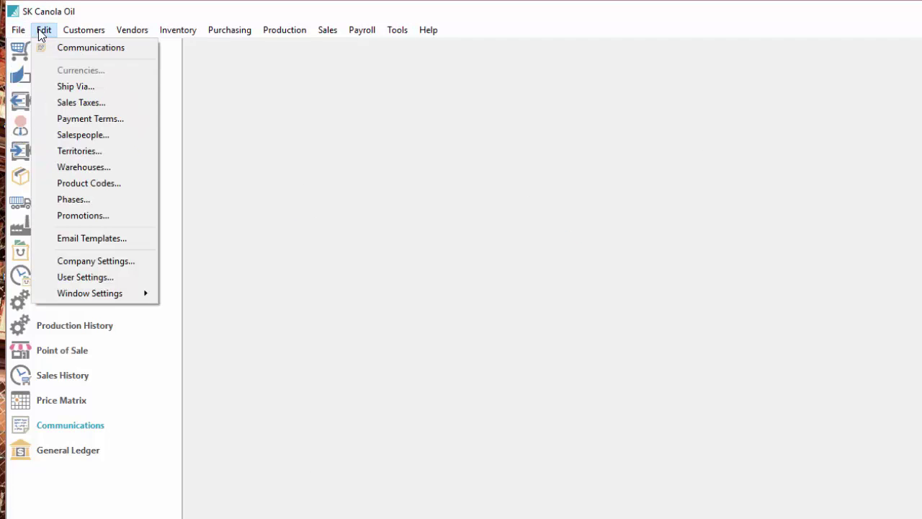
left_click(92, 264)
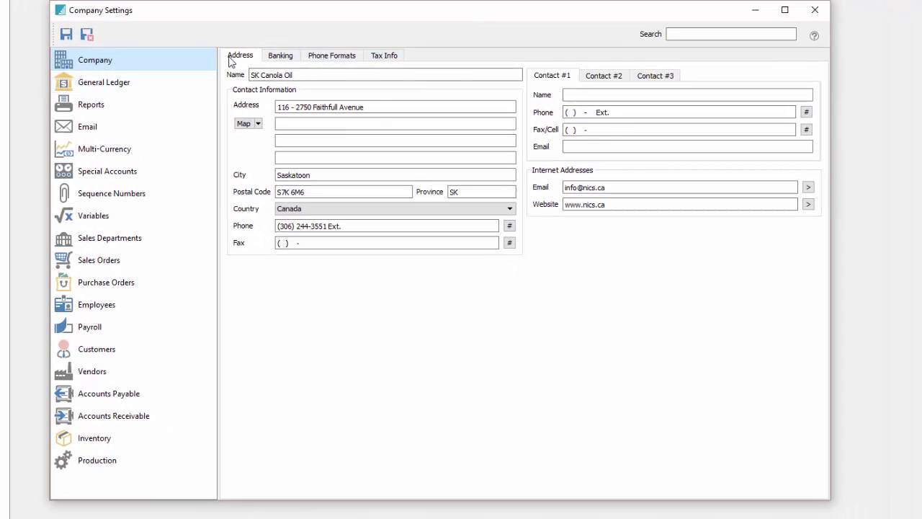
left_click(348, 227)
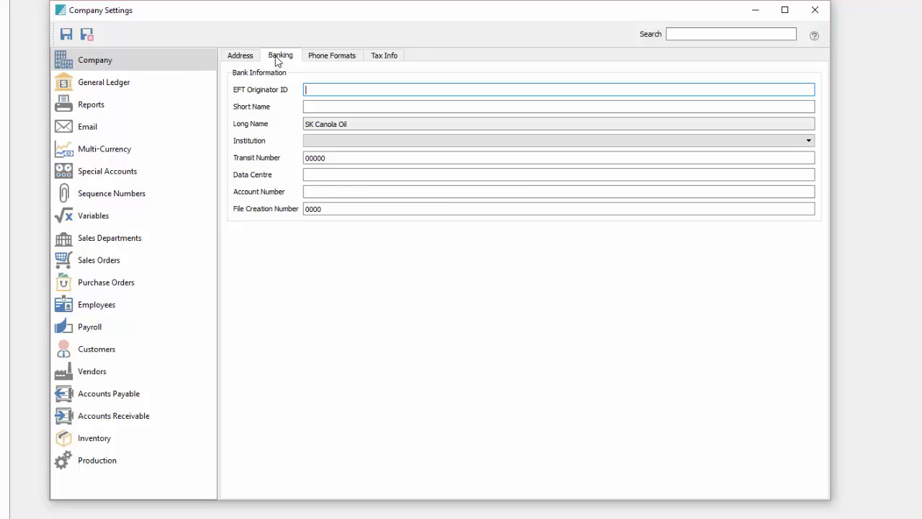
left_click(346, 89)
left_click(349, 55)
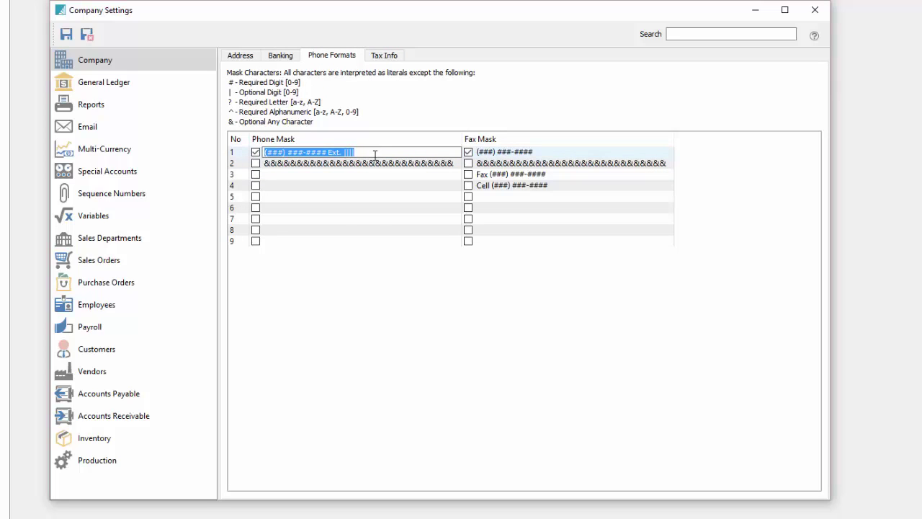
On Tax Info, delete the P.S.T. purchasing tax code, leaving only G.S.T.
left_click(384, 57)
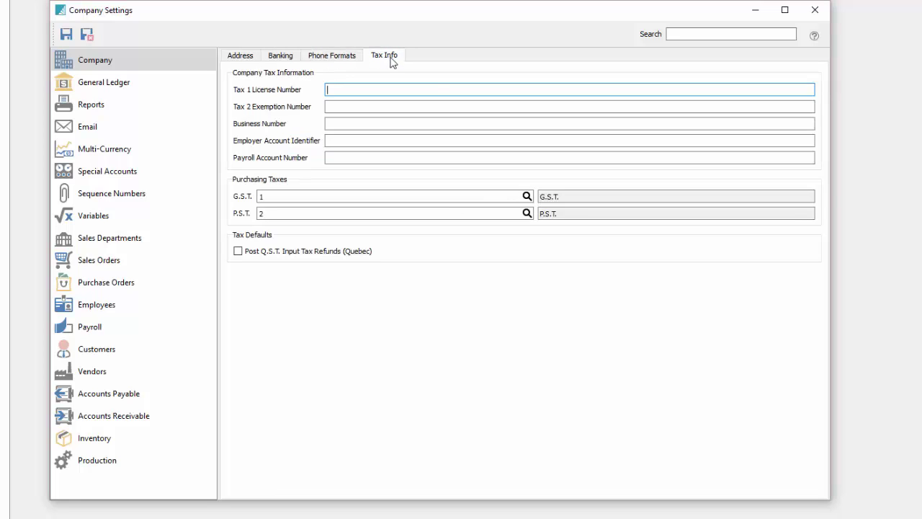
left_click(346, 108)
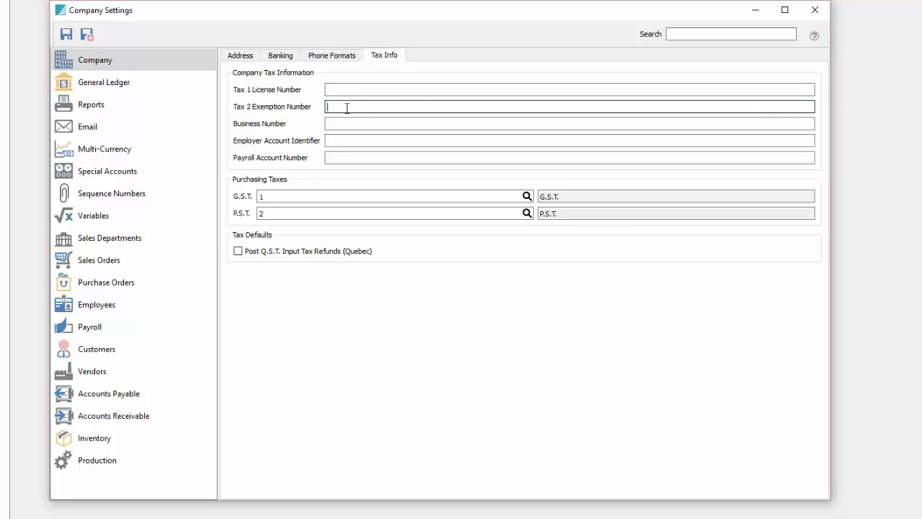
left_click(262, 214)
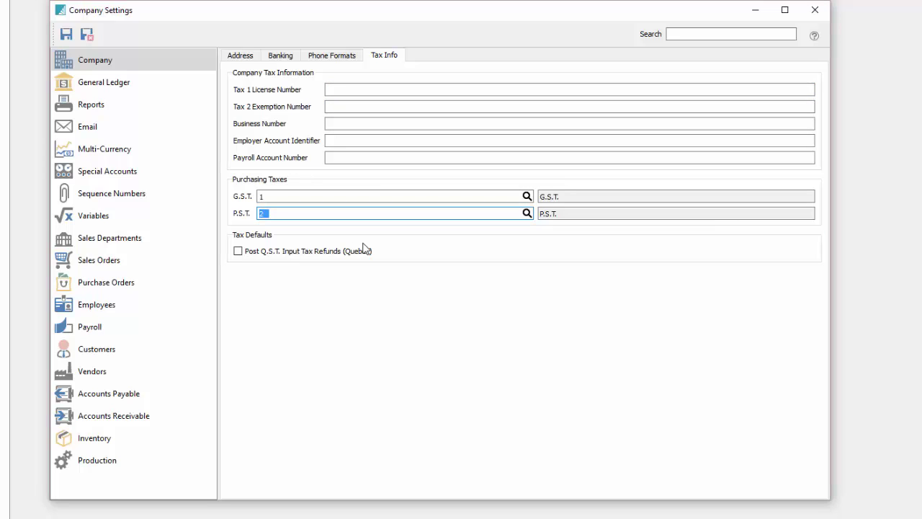
key("Tab")
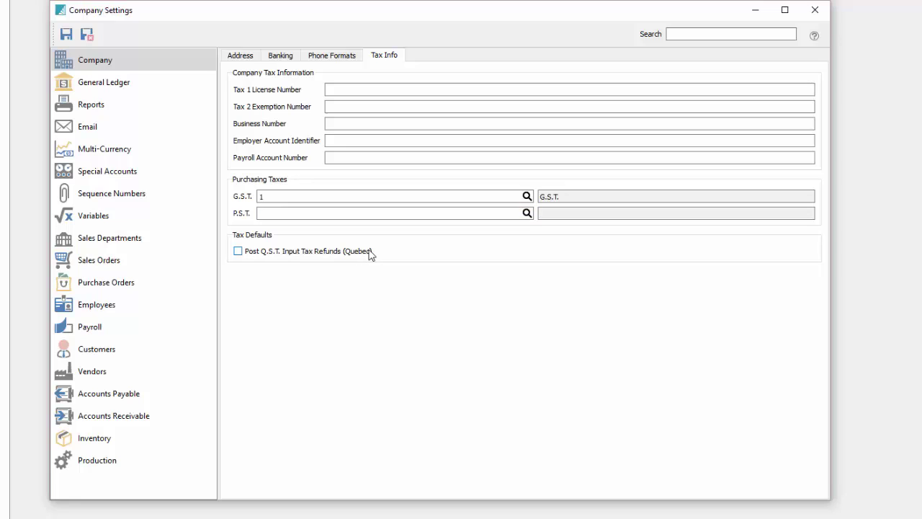
left_click(276, 213)
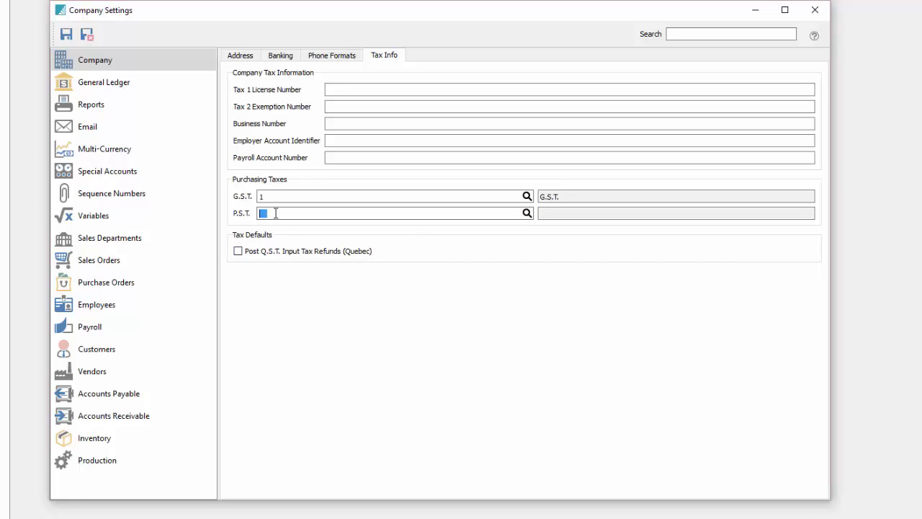
Under General Ledger segment structure, add a second 4-character segment named Sales01.
left_click(124, 91)
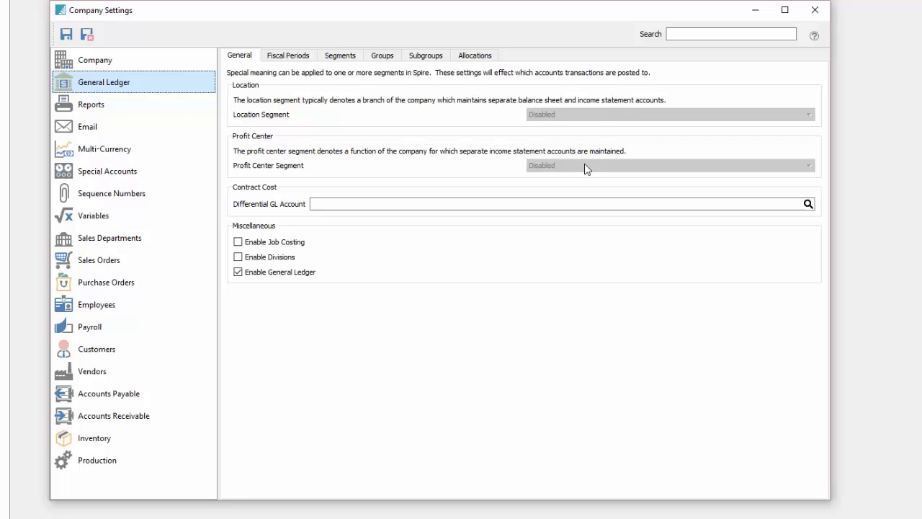
left_click(338, 57)
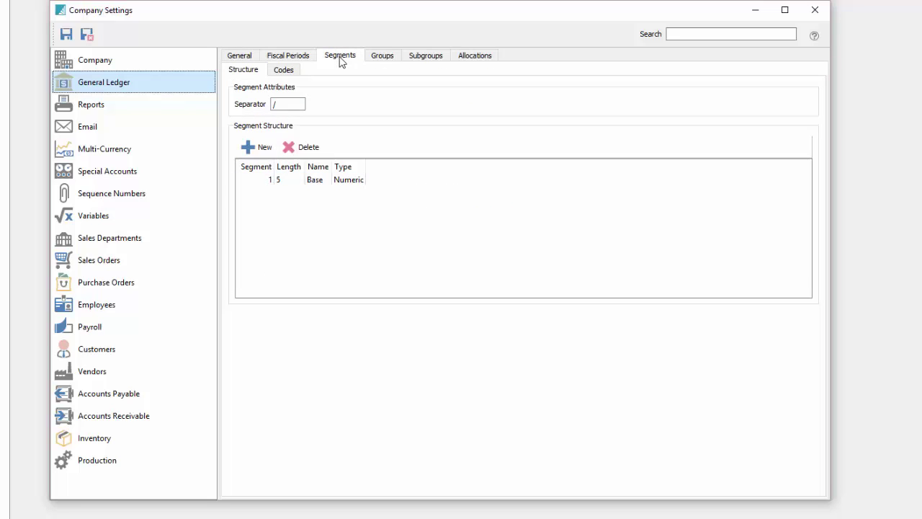
left_click(249, 147)
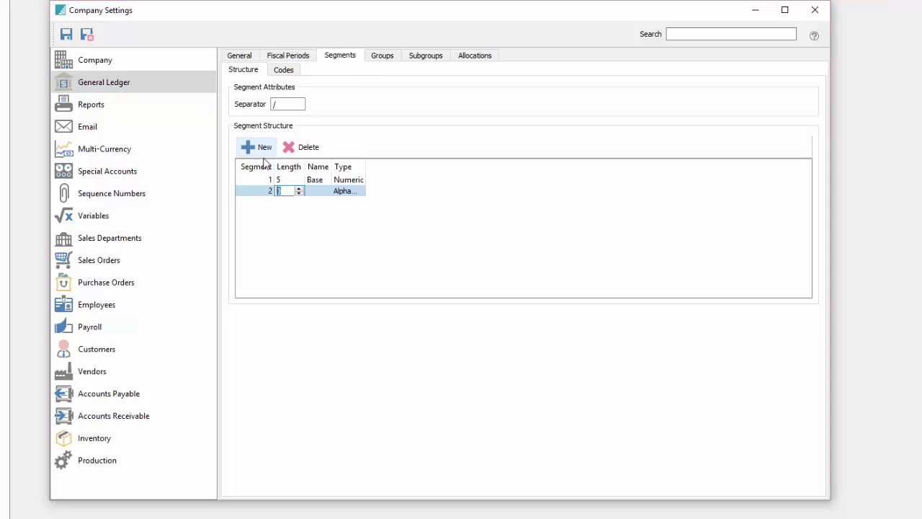
type("4")
key("Tab")
left_click_drag(332, 166, 443, 167)
left_click(334, 195)
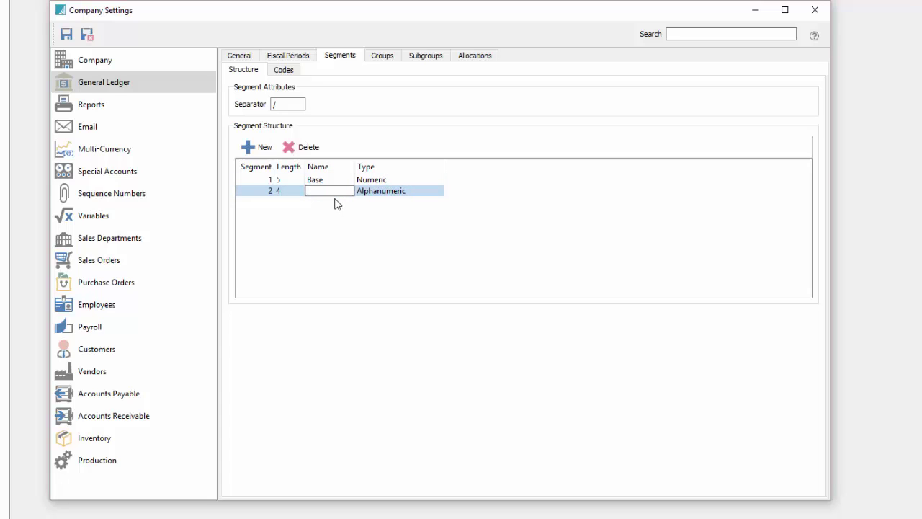
type("1")
key("Return")
Check the segment separator and the General Ledger general settings, returning to the structure.
left_click(242, 60)
left_click(343, 59)
left_click(288, 105)
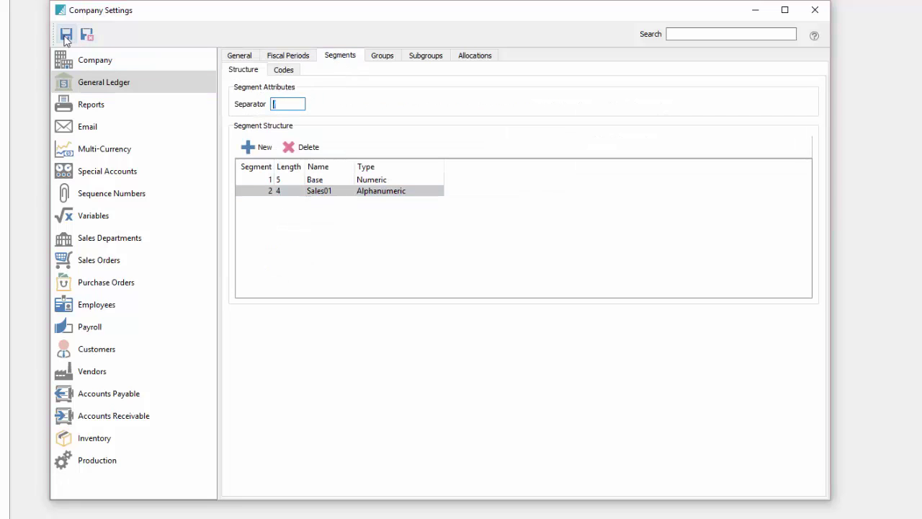
left_click(245, 59)
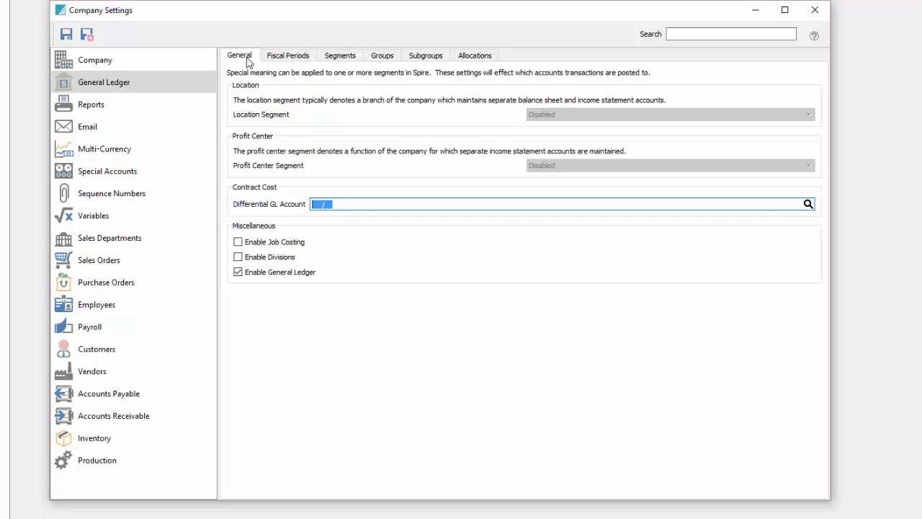
left_click(356, 56)
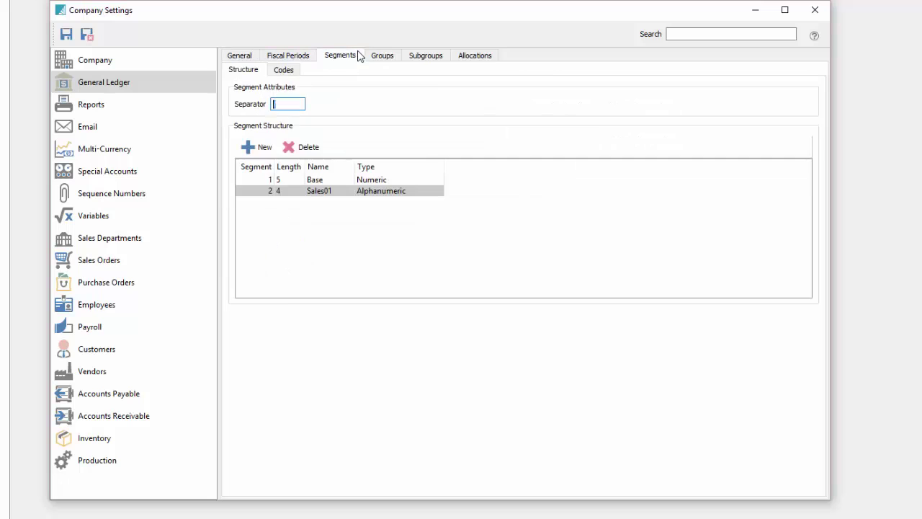
Inspect the Other Current Assets account group, keeping its type as Asset, and close it unchanged.
left_click(383, 55)
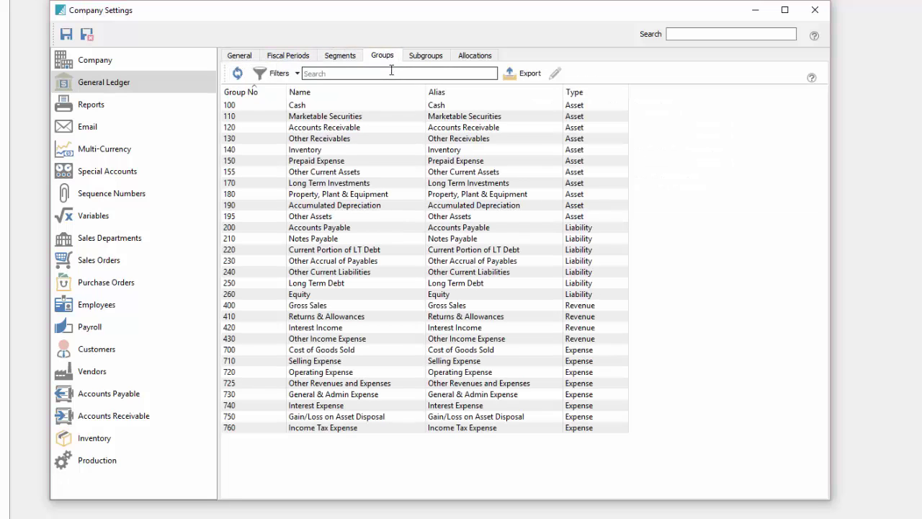
mouse_move(583, 130)
left_mouse_down()
mouse_move(592, 115)
mouse_move(584, 109)
left_mouse_up()
left_click(517, 141)
left_click(494, 174)
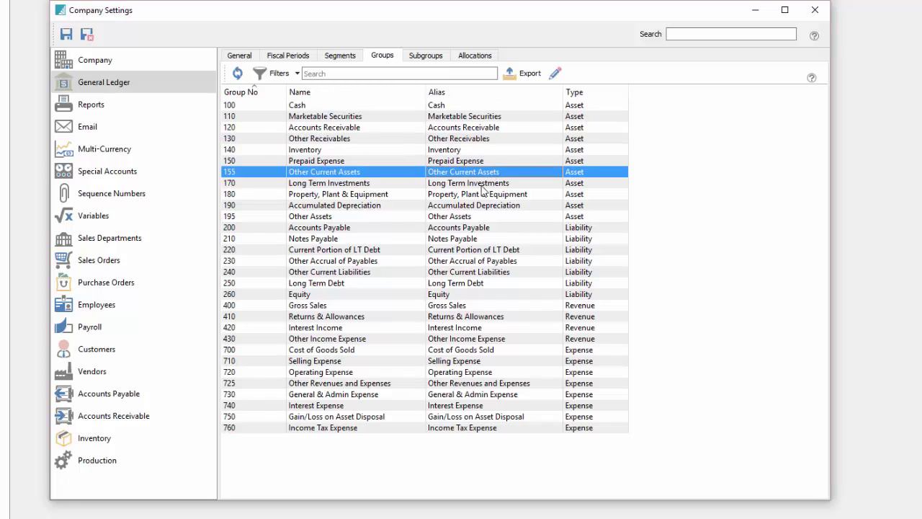
left_click(556, 75)
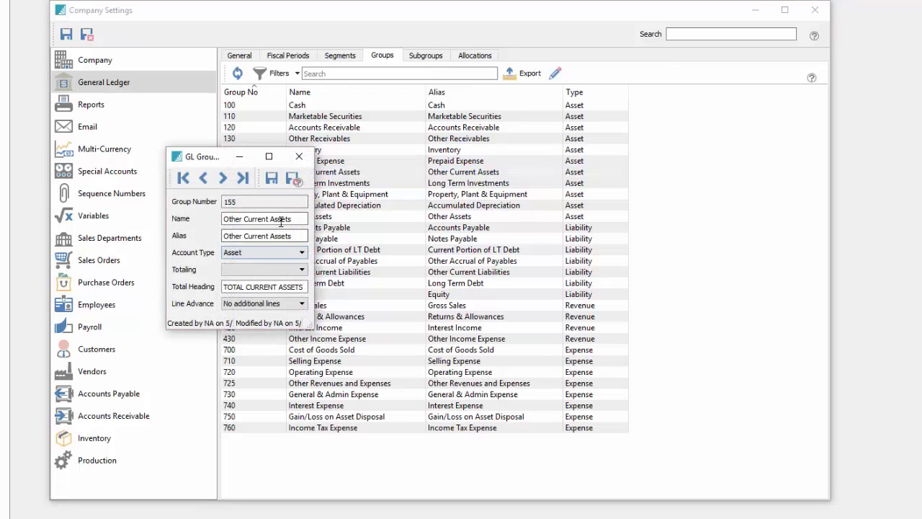
left_click(297, 252)
left_click(296, 253)
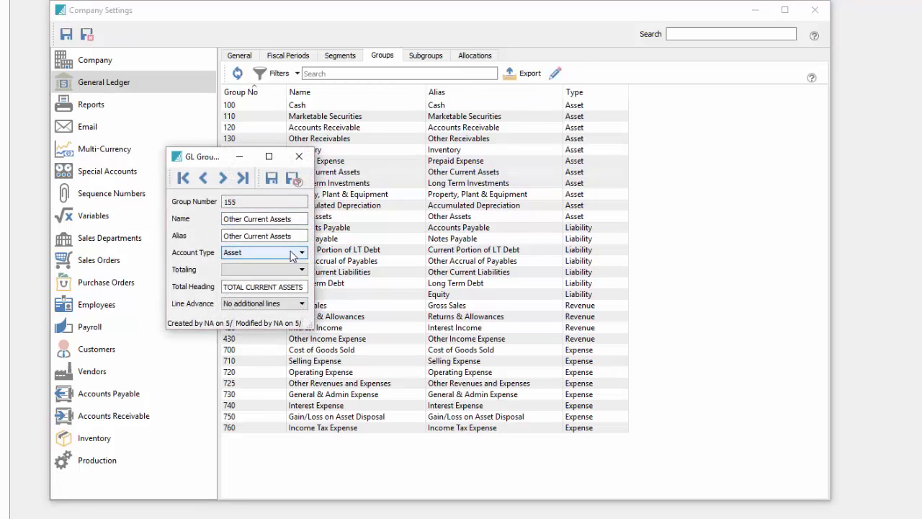
left_click(299, 157)
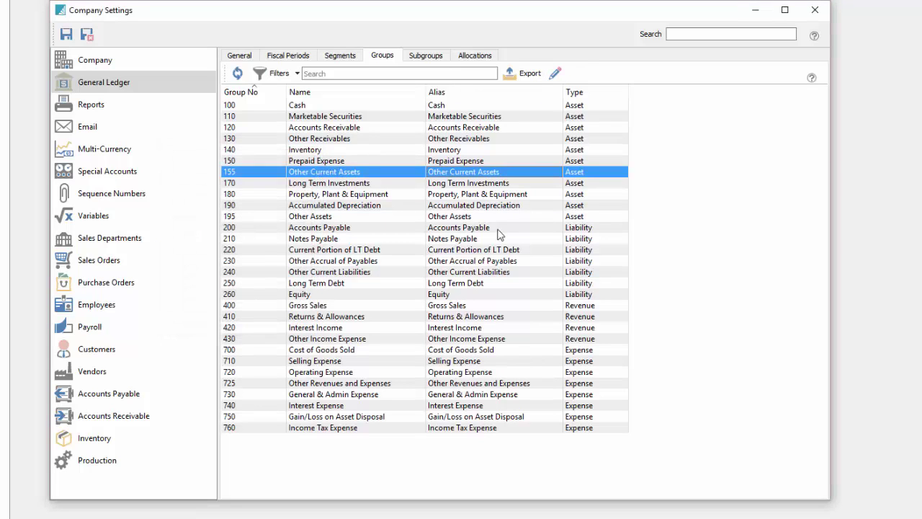
Start a new GL subgroup, browse the GL groups list, and close it unsaved.
left_click(425, 57)
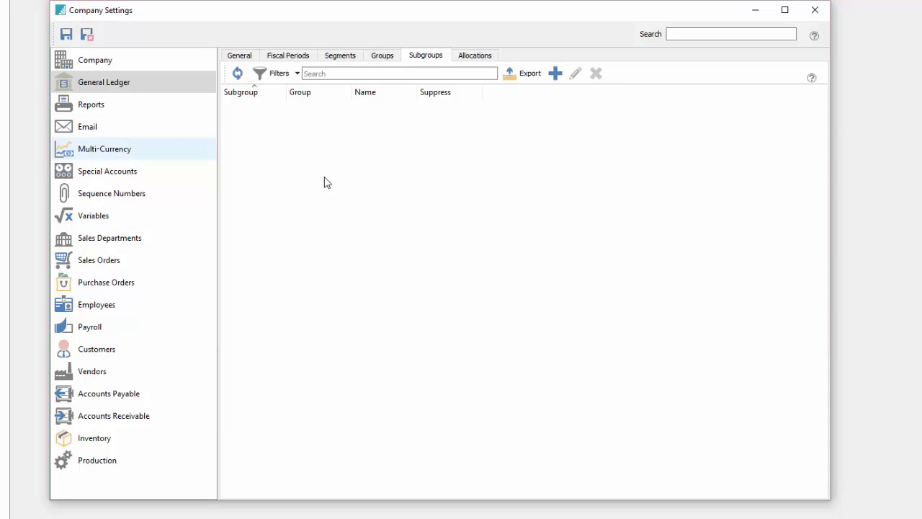
left_click(554, 74)
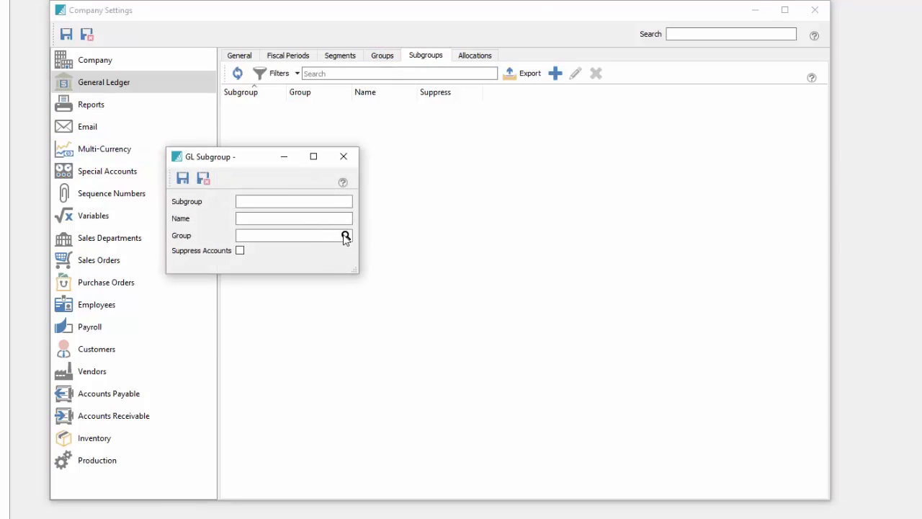
left_click(345, 236)
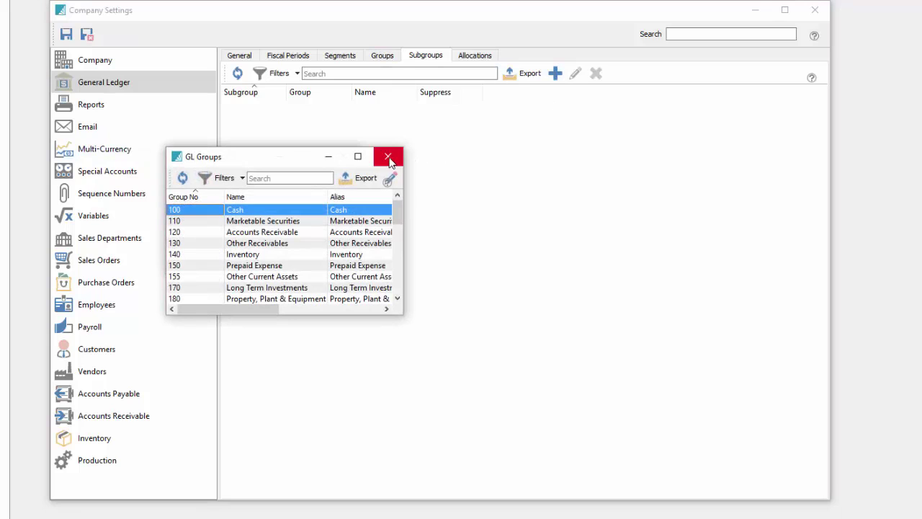
left_click(389, 157)
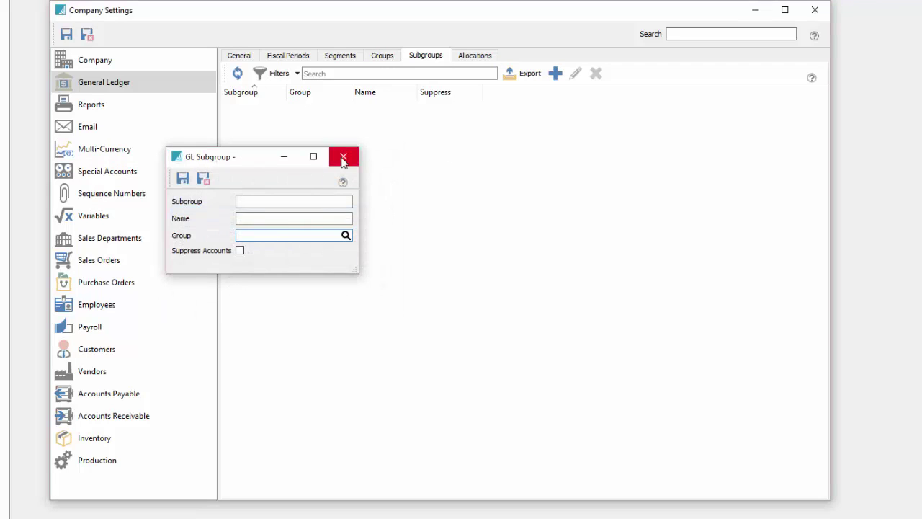
left_click(357, 156)
Discard a new allocation account without saving and return to the General Ledger general settings.
left_click(471, 56)
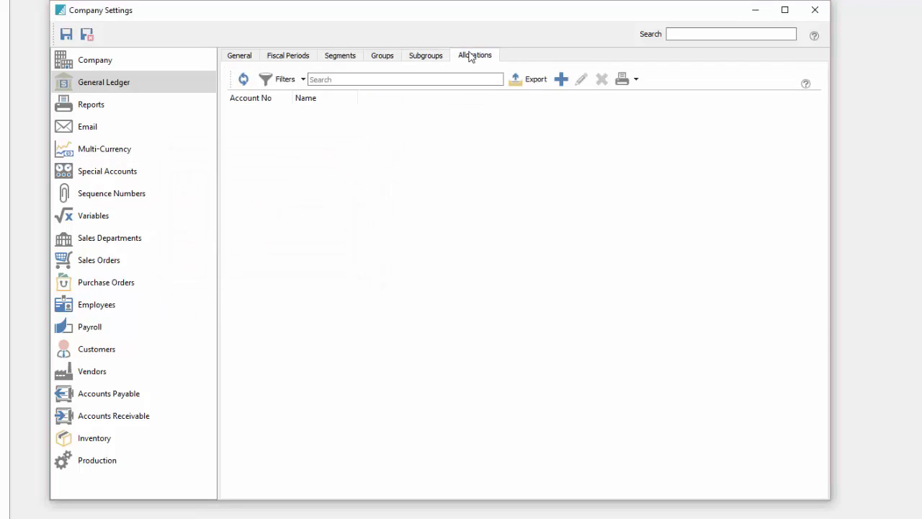
left_click(561, 79)
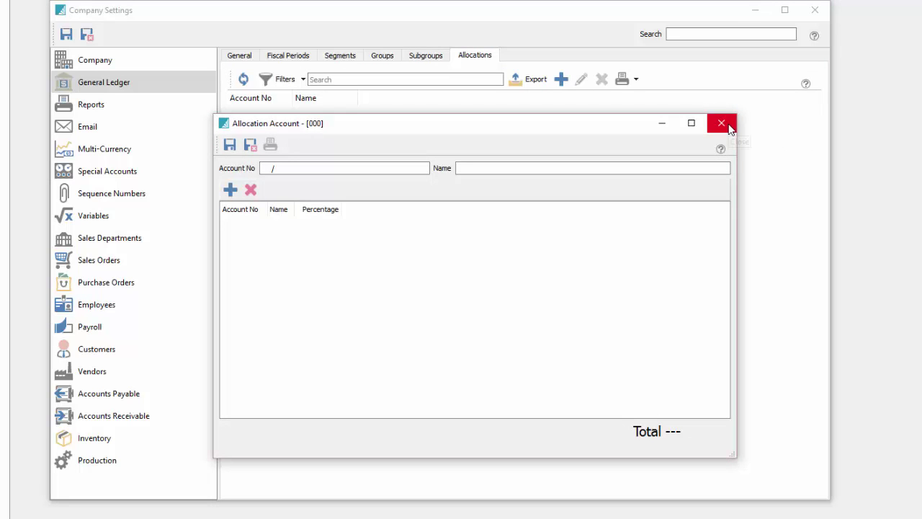
left_click(726, 129)
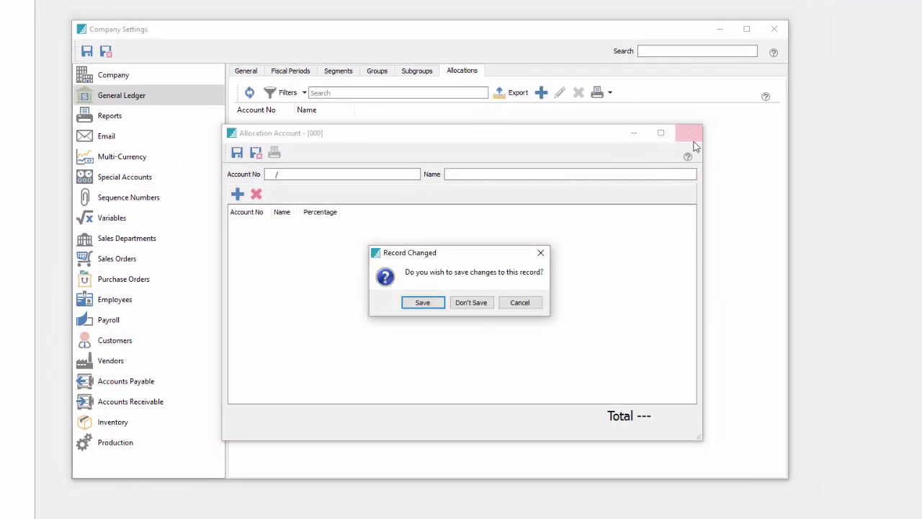
left_click(466, 303)
left_click(244, 72)
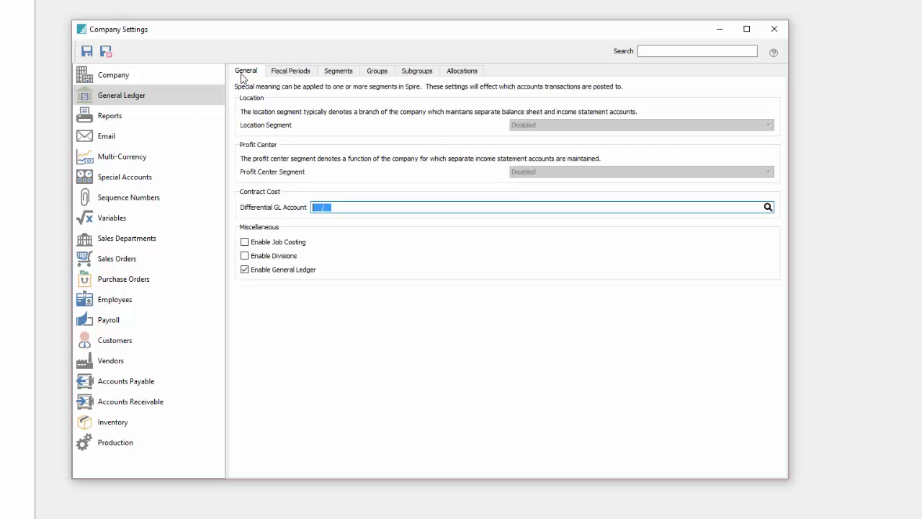
Review current and historical fiscal periods, then toggle Report Security on and back to Disable Security.
left_click(299, 72)
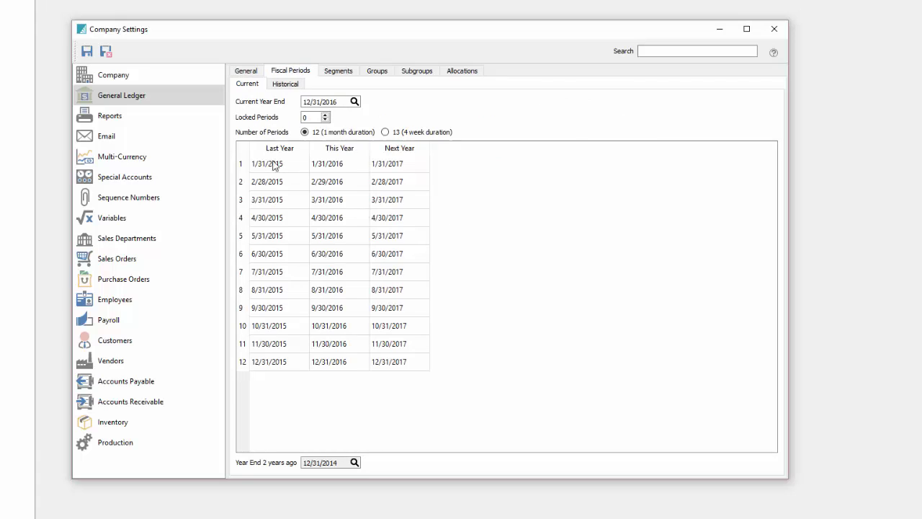
left_click(284, 84)
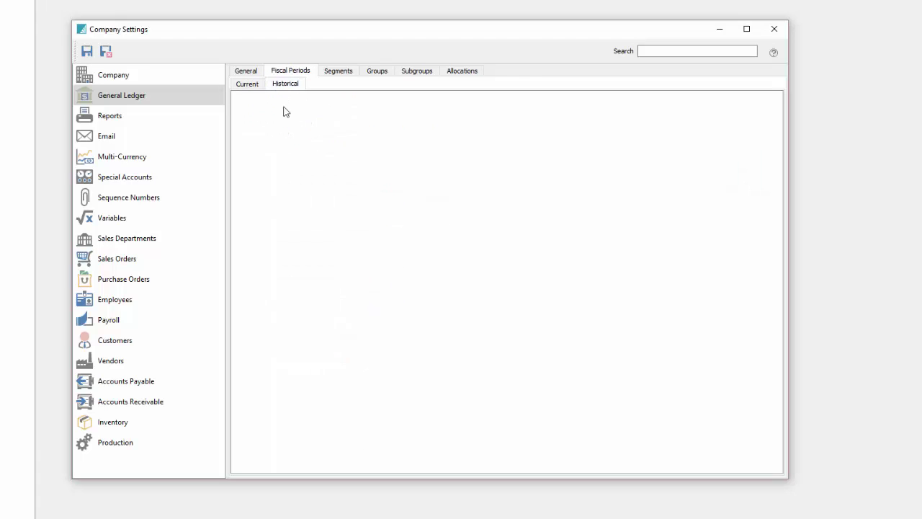
left_click(132, 121)
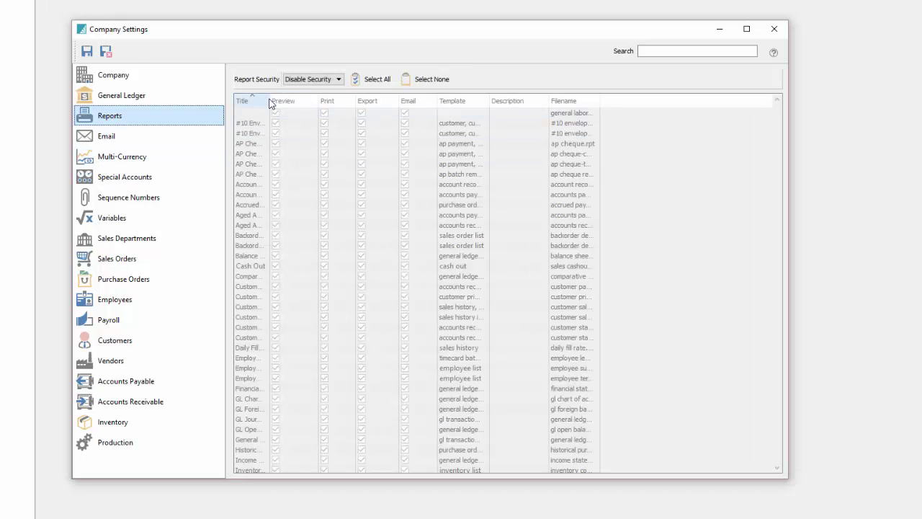
left_click(339, 79)
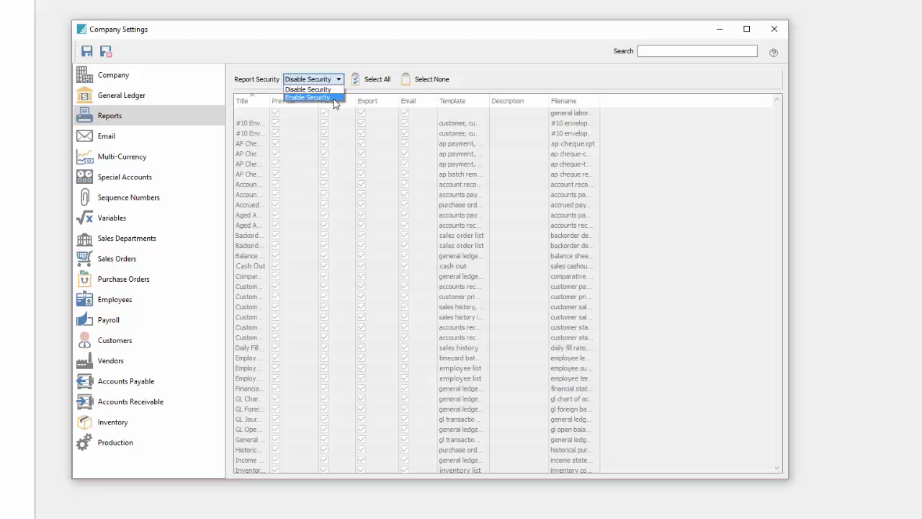
left_click(310, 97)
left_click_drag(277, 101, 315, 101)
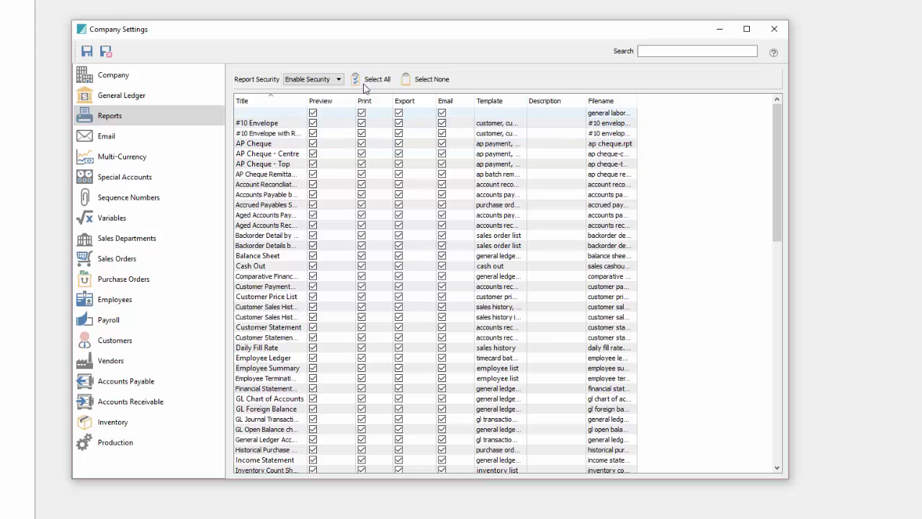
left_click(332, 81)
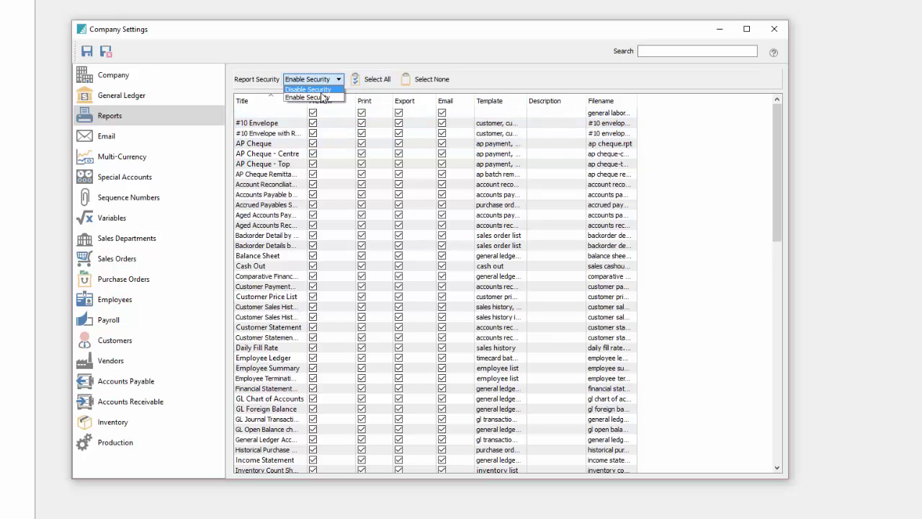
left_click(317, 89)
Enable email with SMTP server mail.nics.ca and enter the mail account's username.
left_click(160, 141)
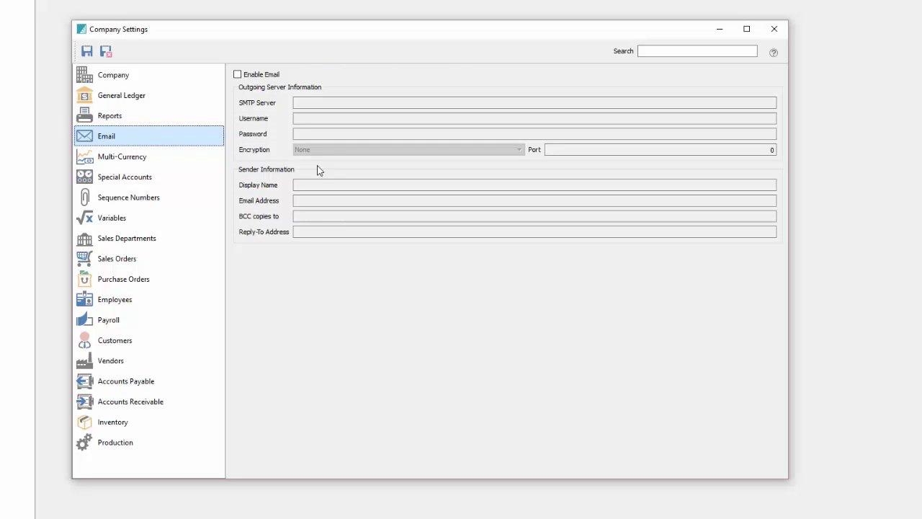
left_click(242, 77)
left_click(329, 102)
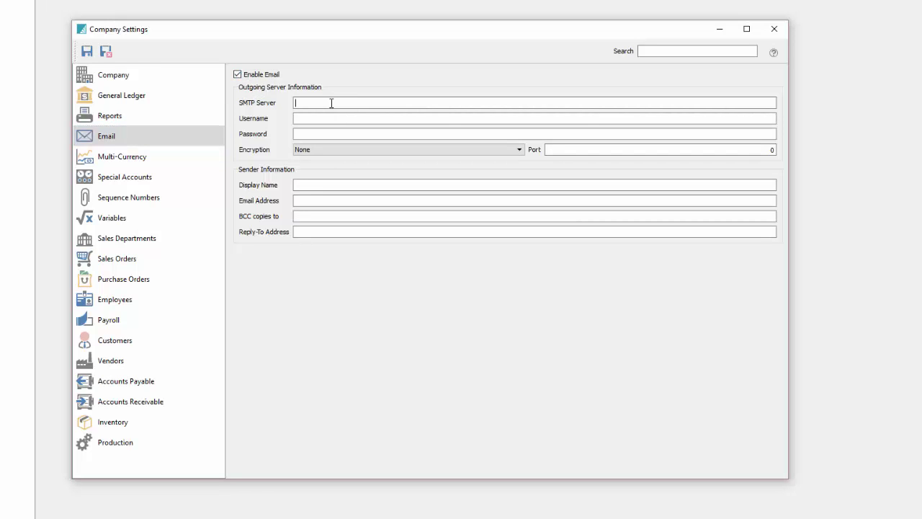
type("mail.nics.ca")
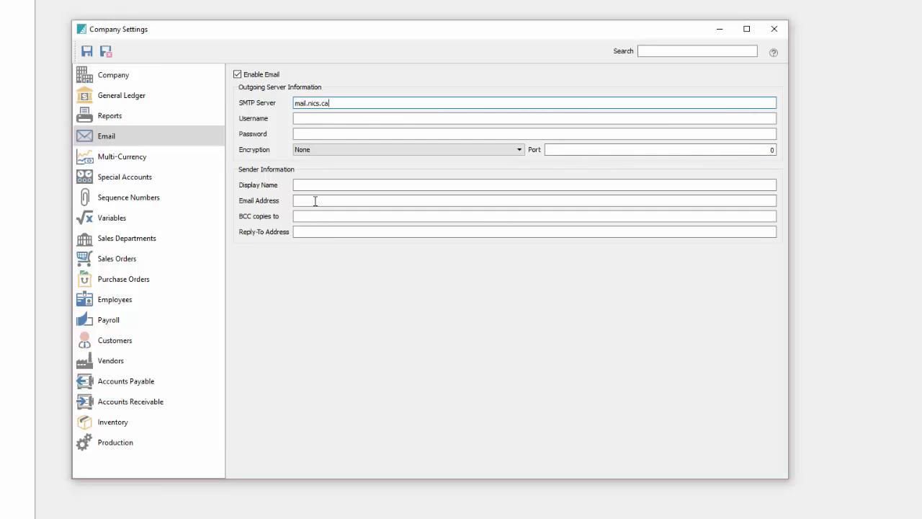
key("Tab")
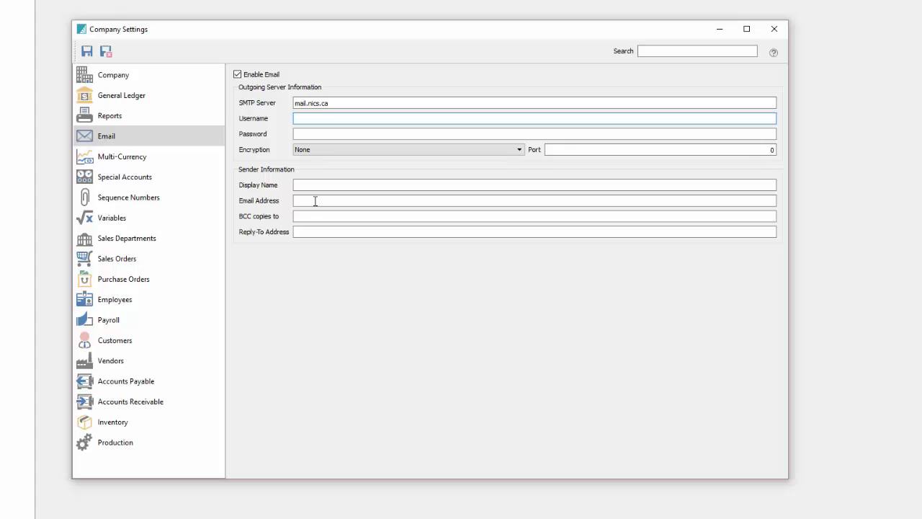
type("shayne")
key("Tab")
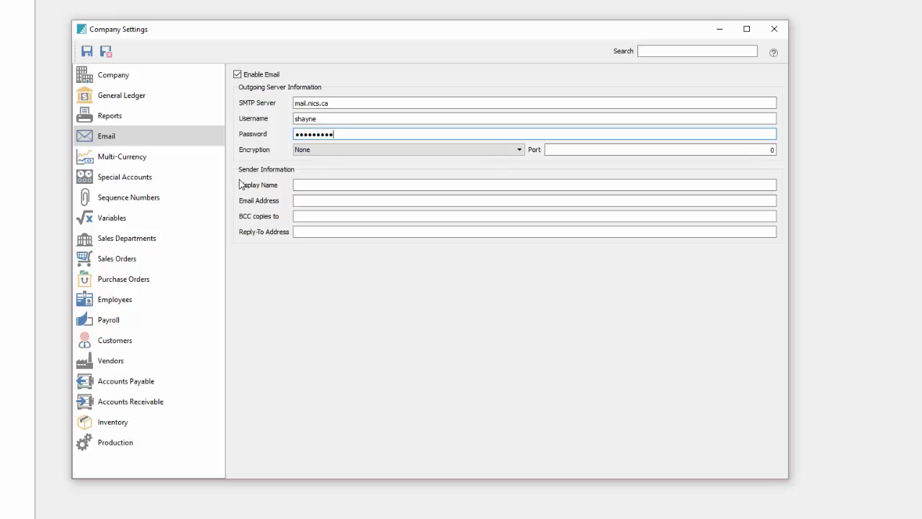
Try enabling multi-currency and the base currency list, then leave multi-currency off with no base currency.
left_click(166, 154)
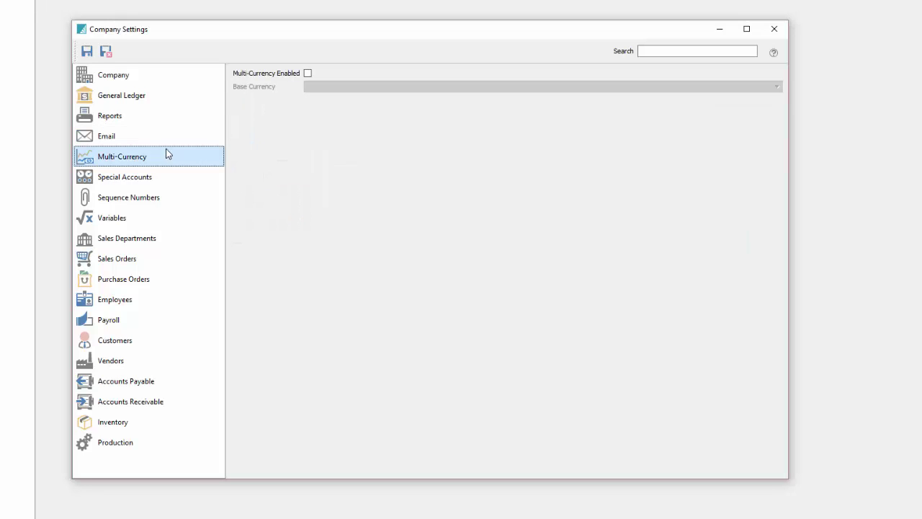
left_click(196, 135)
left_click(144, 156)
left_click(308, 74)
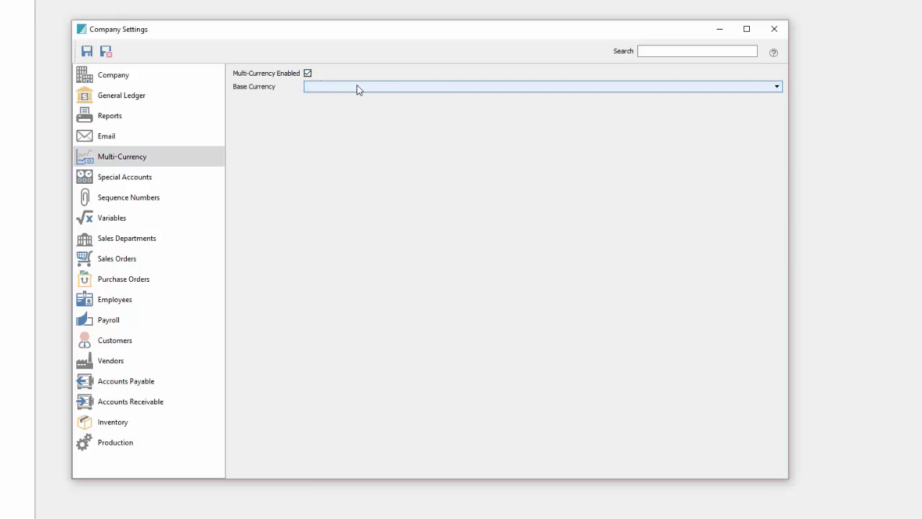
left_click(376, 88)
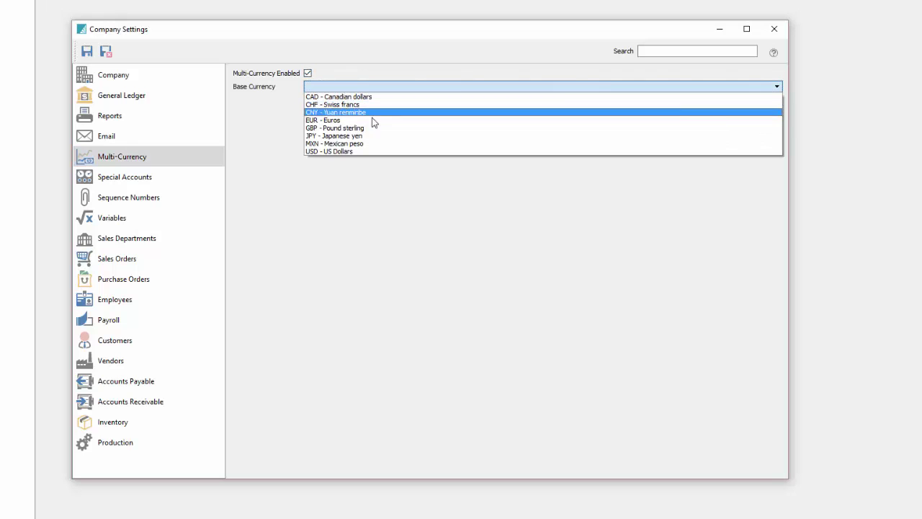
left_click(346, 173)
left_click(309, 73)
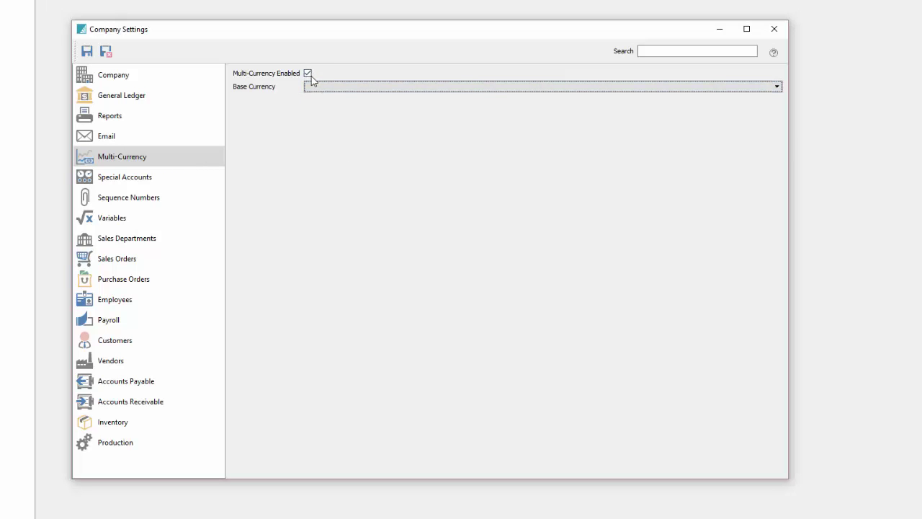
left_click(192, 176)
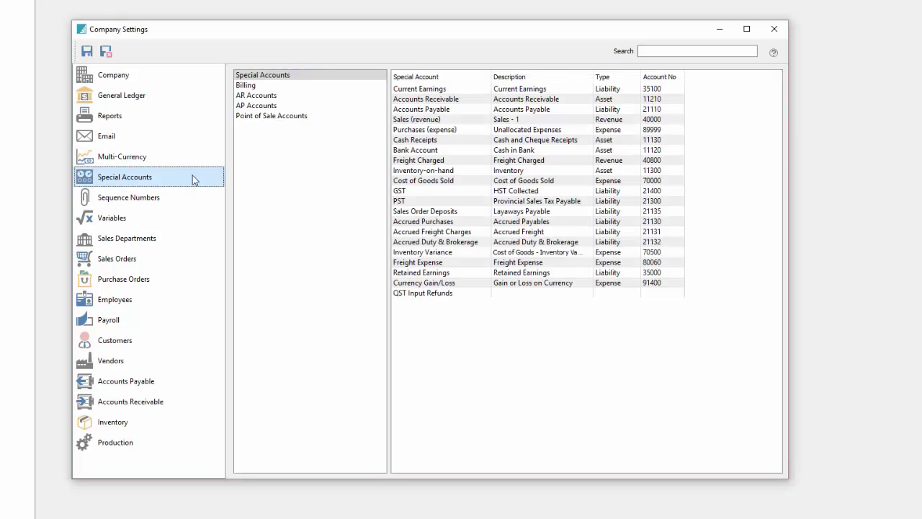
Browse the AR, AP, Point of Sale and Billing special account categories, then show all.
left_click(265, 96)
left_click(267, 106)
left_click(268, 116)
left_click(269, 96)
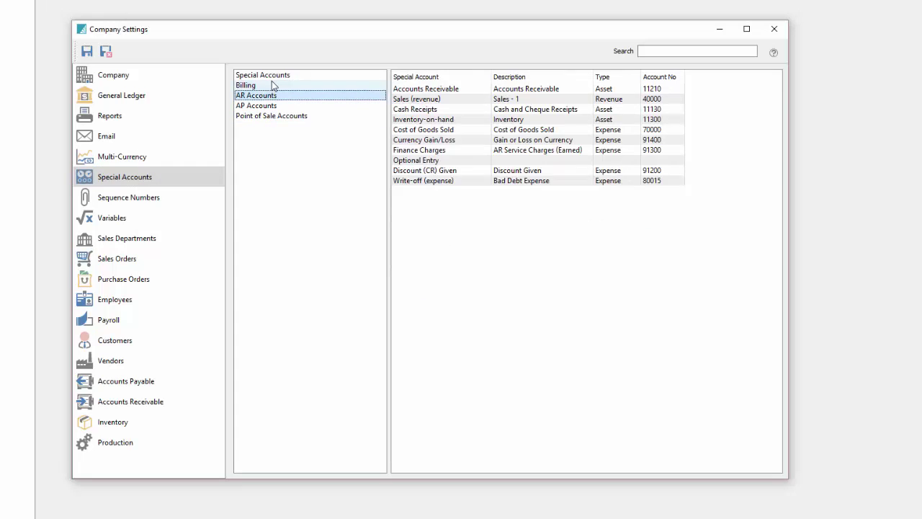
left_click(270, 85)
left_click(273, 76)
Open the account lookup for the Current Earnings account number.
left_click(666, 89)
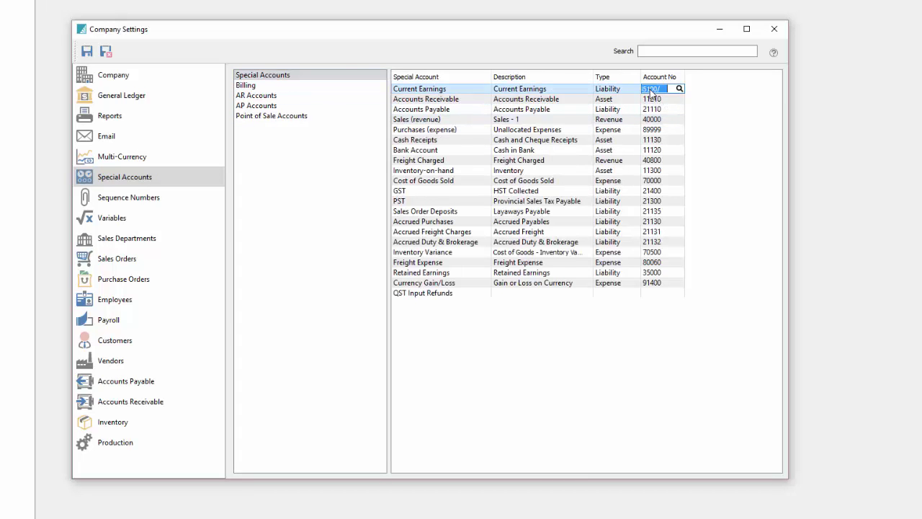
left_click(678, 88)
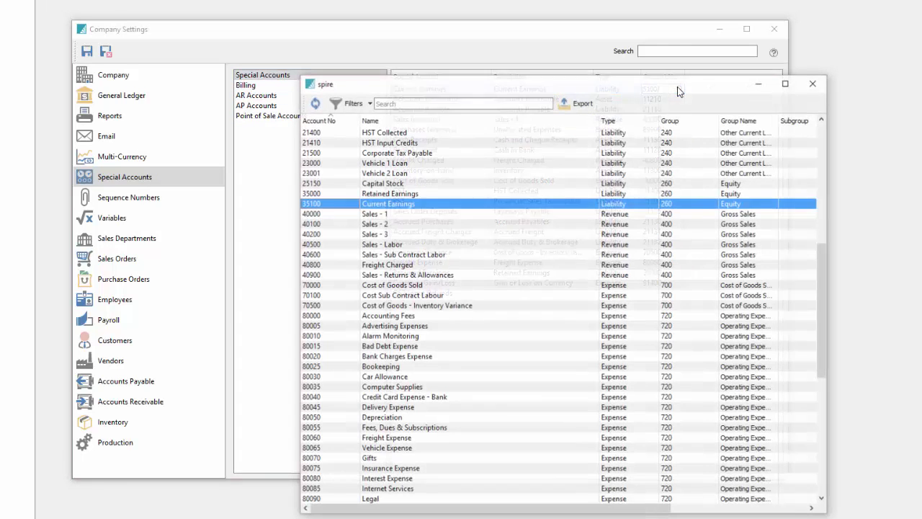
left_click(412, 234)
Keep 35100 Current Earnings as the Current Earnings special account.
left_click(384, 204)
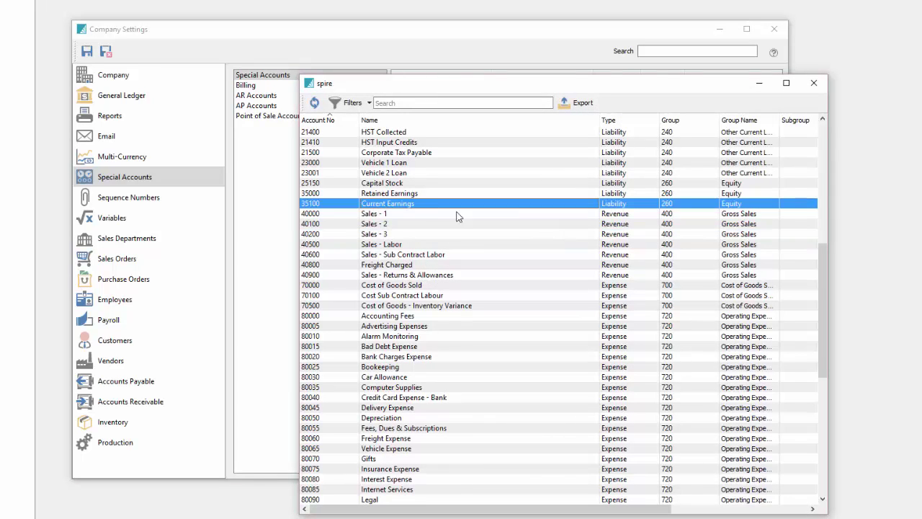
left_click(813, 83)
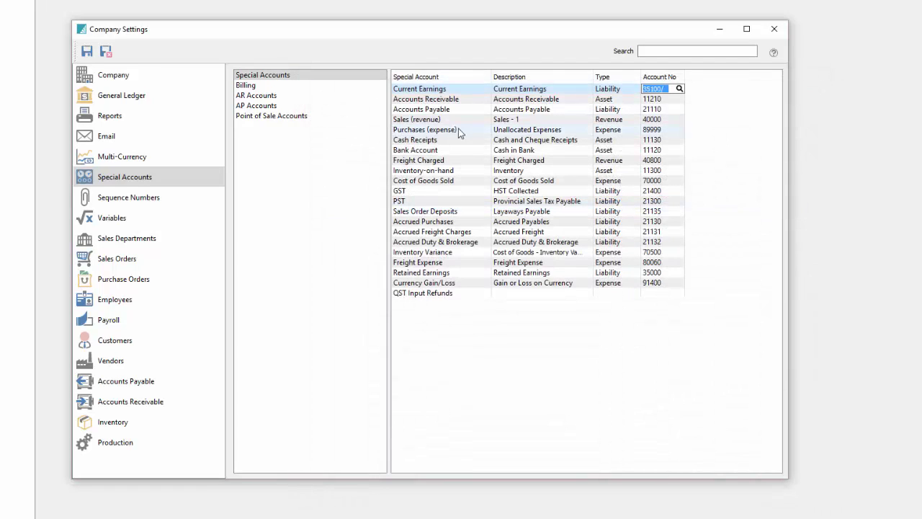
left_click(295, 150)
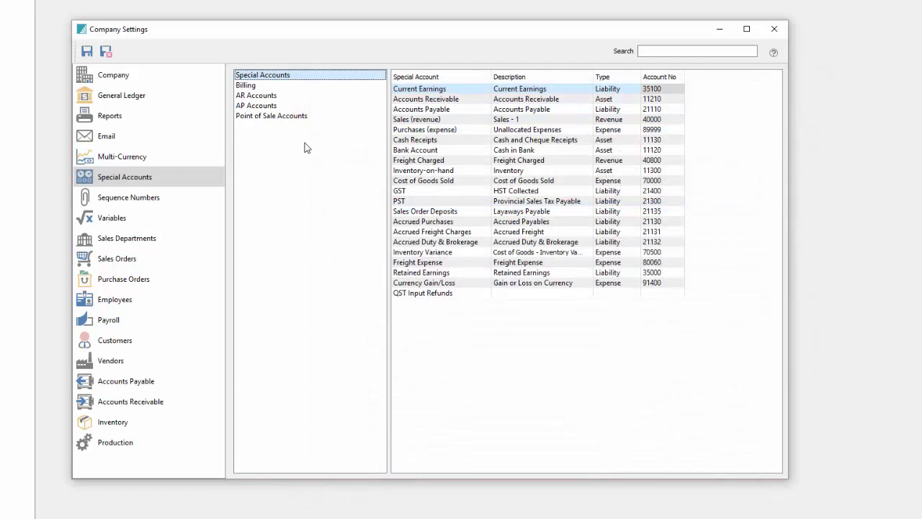
left_click(253, 117)
left_click(445, 130)
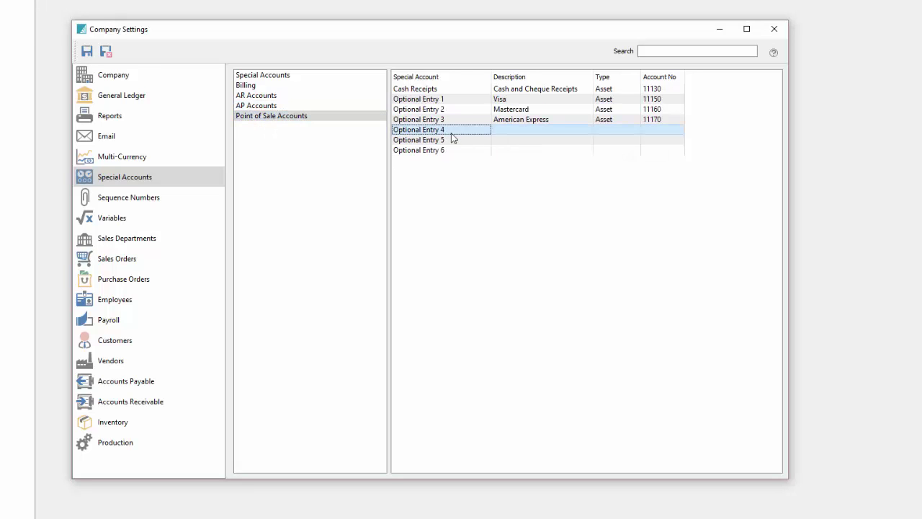
left_click(524, 119)
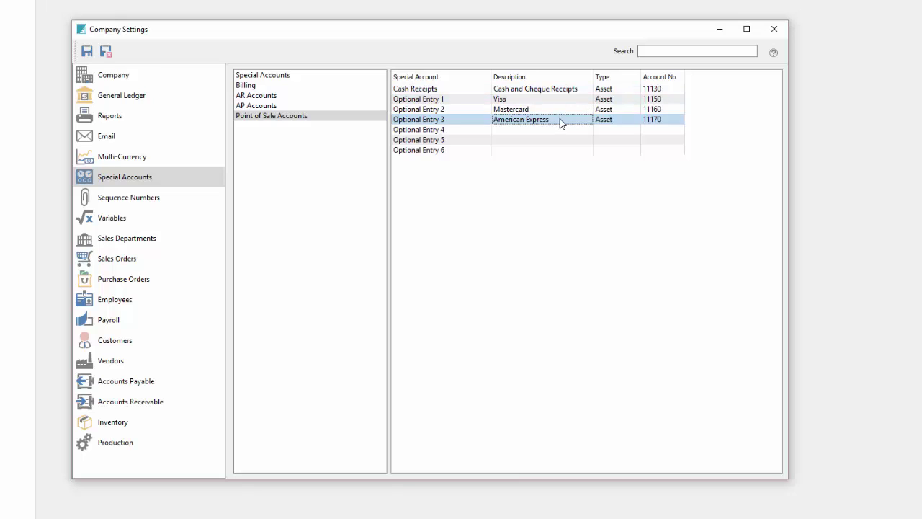
left_click(648, 120)
left_click(602, 140)
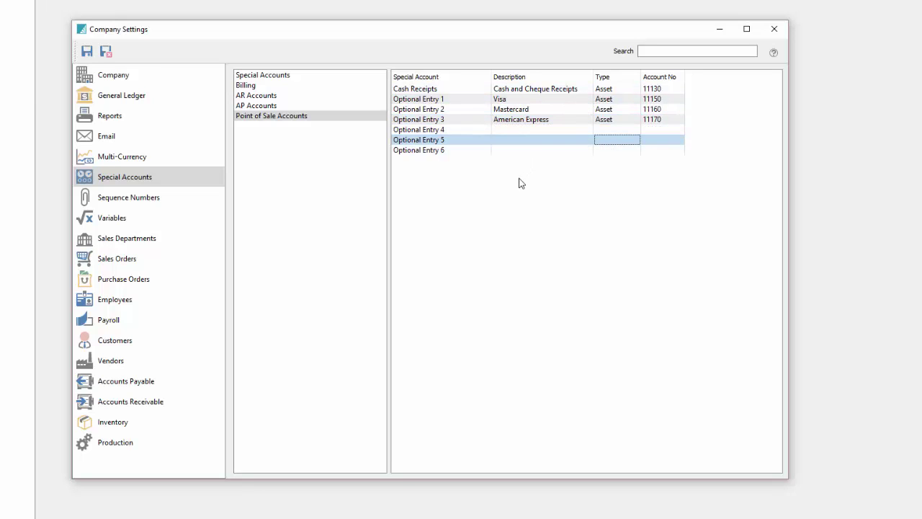
left_click(277, 151)
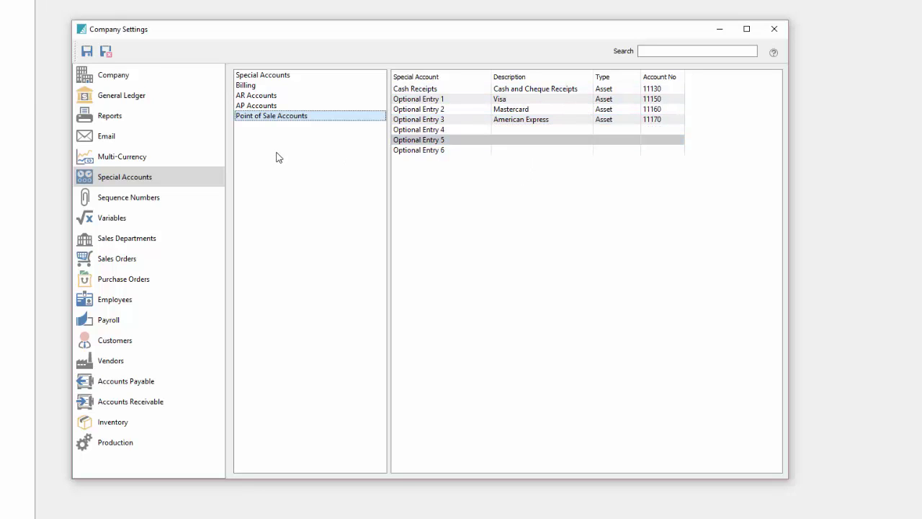
Review the general sequence numbers, from Customer No through Purchase Order No.
left_click(152, 203)
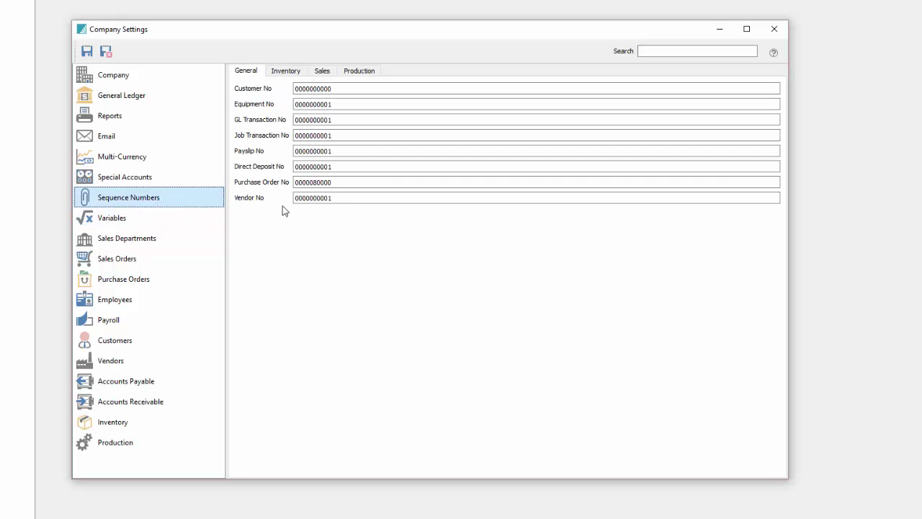
left_click(368, 89)
left_click(348, 103)
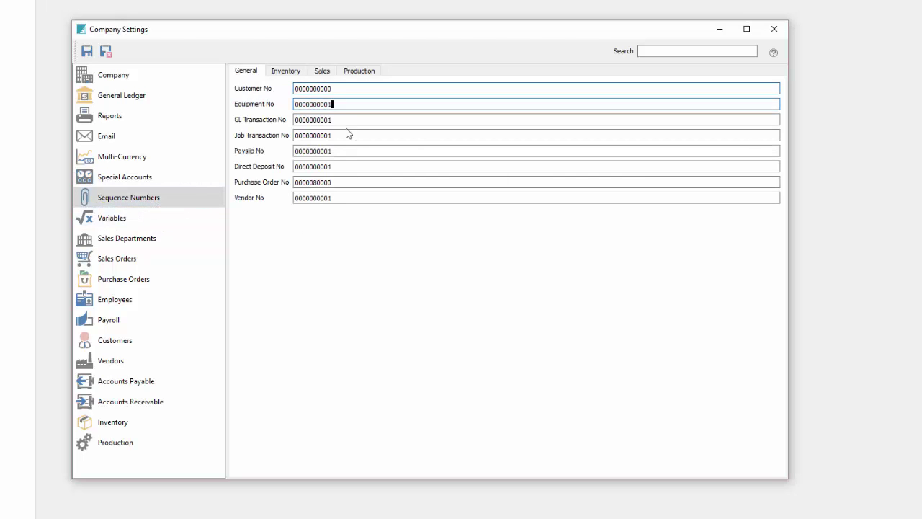
left_click(347, 151)
left_click(347, 166)
left_click(344, 180)
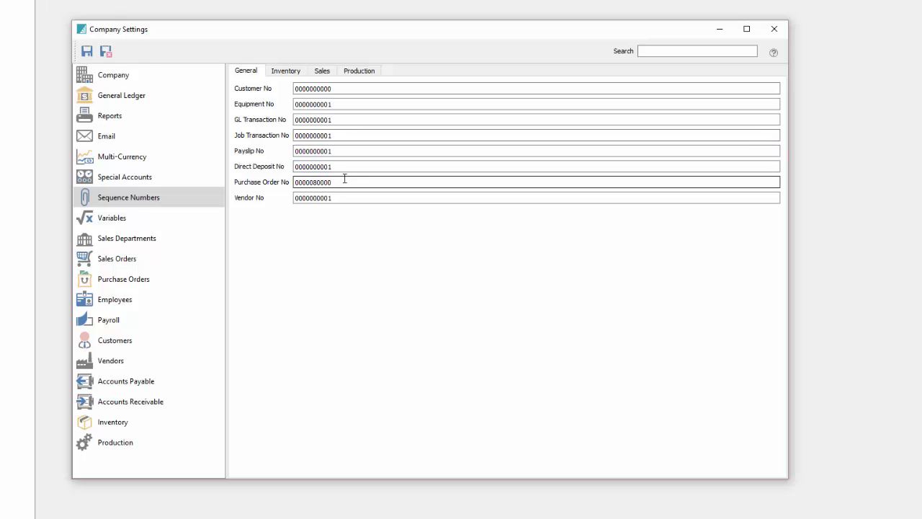
double_click(338, 182)
Check inventory and sales sequence numbers, leaving Number Sales Orders by Type off.
left_click(290, 72)
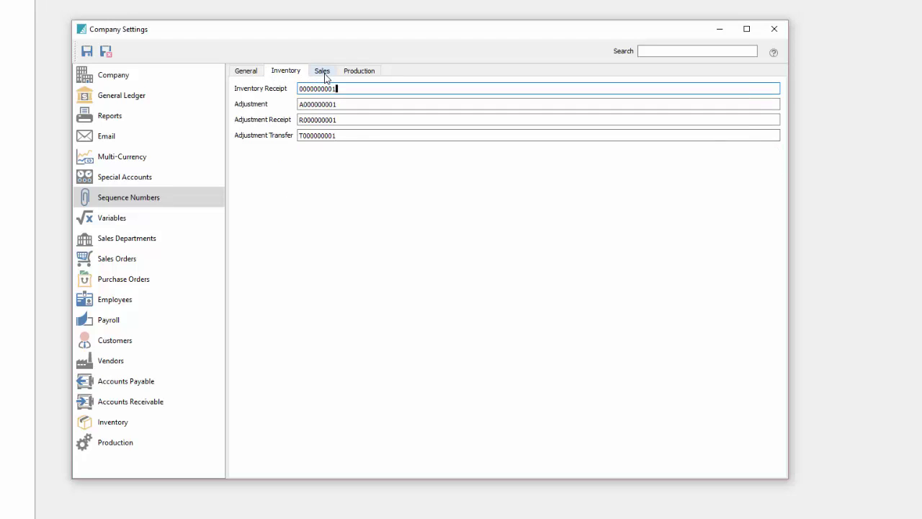
left_click(324, 73)
left_click(240, 147)
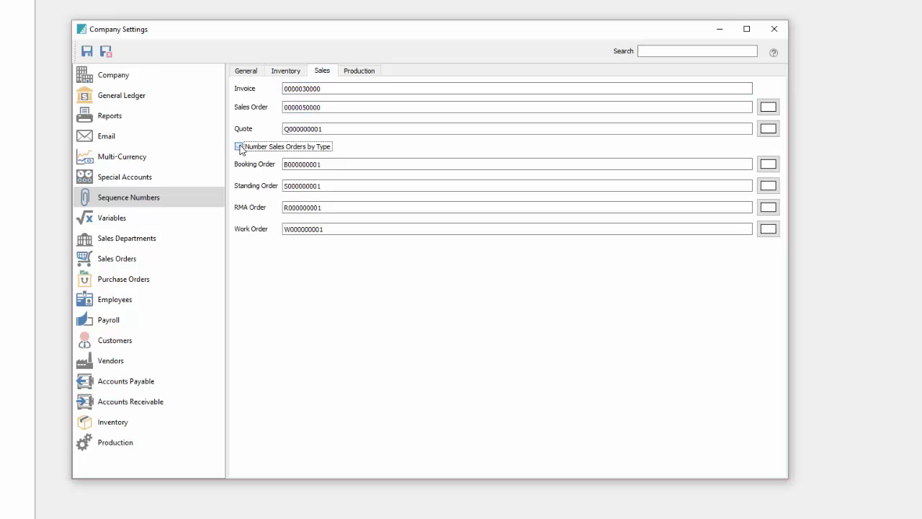
left_click(284, 165)
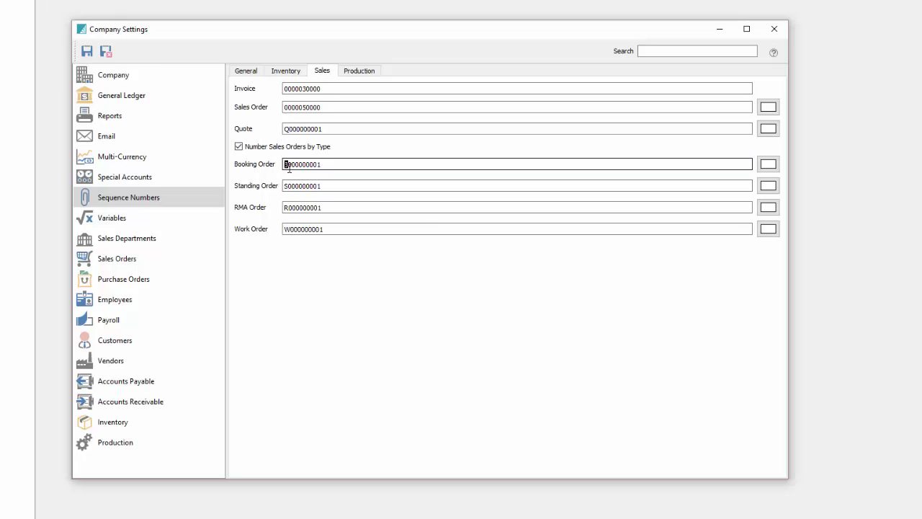
left_click(285, 186)
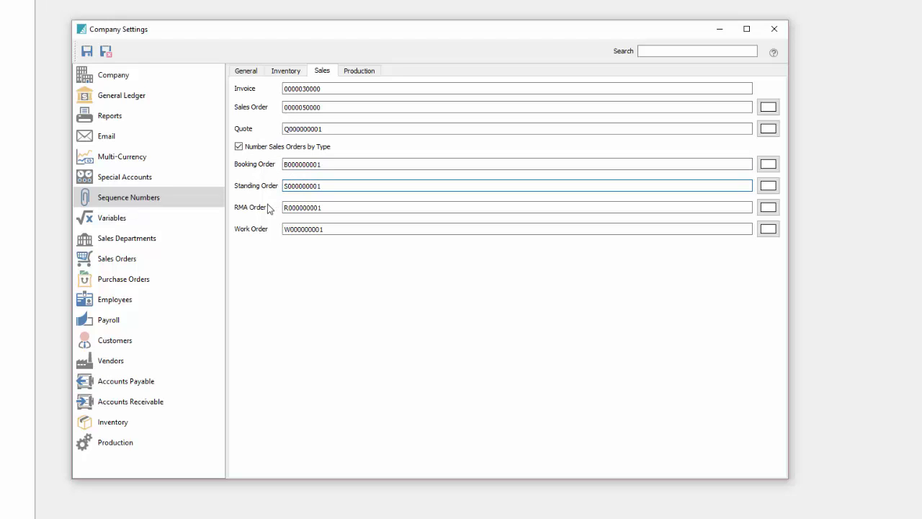
left_click(239, 146)
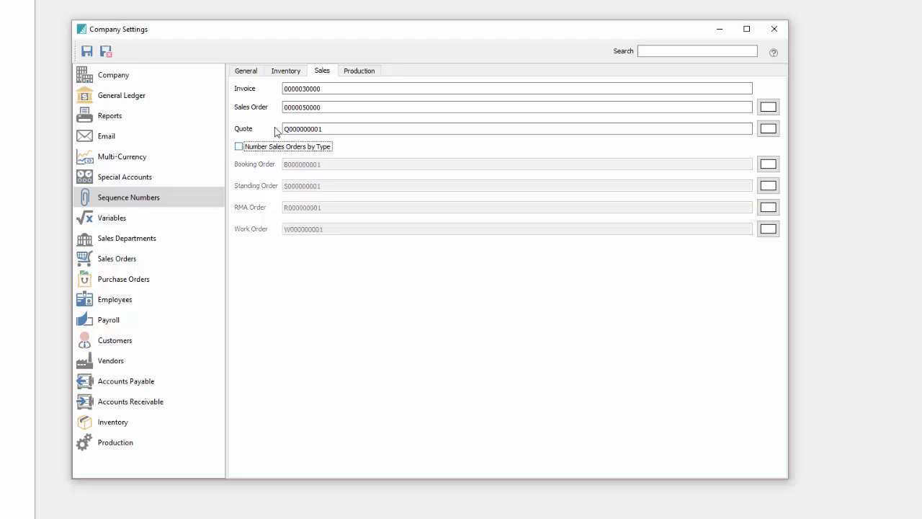
Review the Production Template starting number and return to the general sequence numbers.
left_click(360, 71)
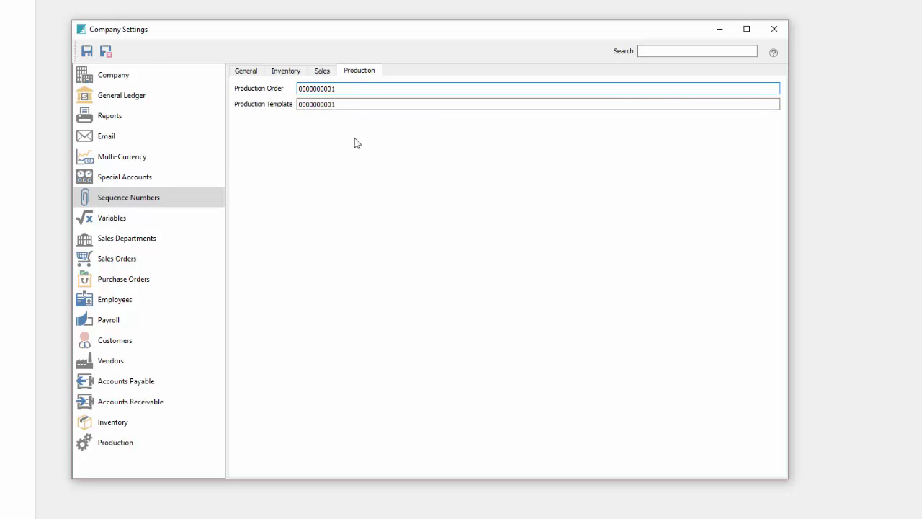
left_click(364, 103)
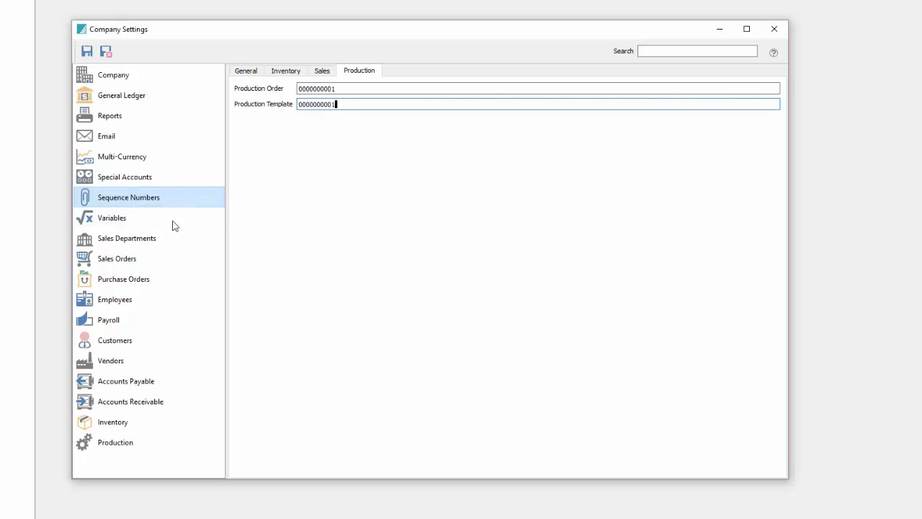
left_click(286, 69)
left_click(246, 71)
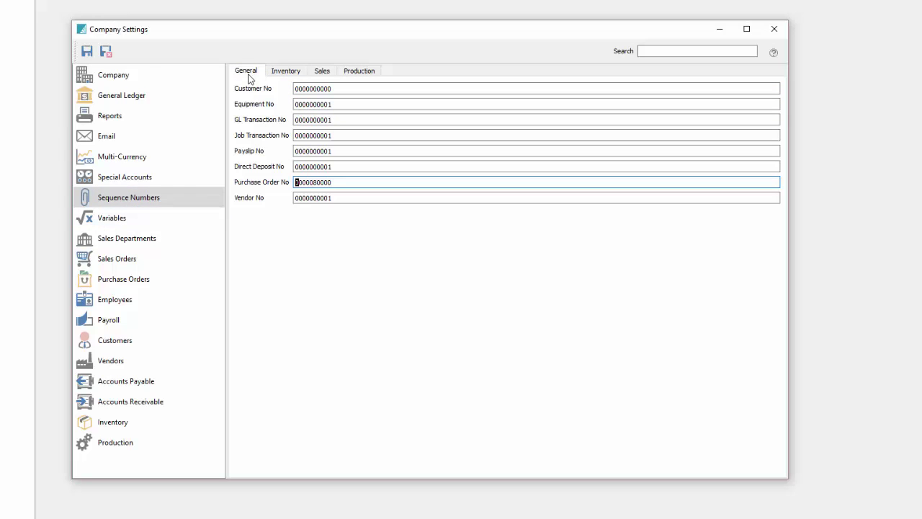
left_click(141, 218)
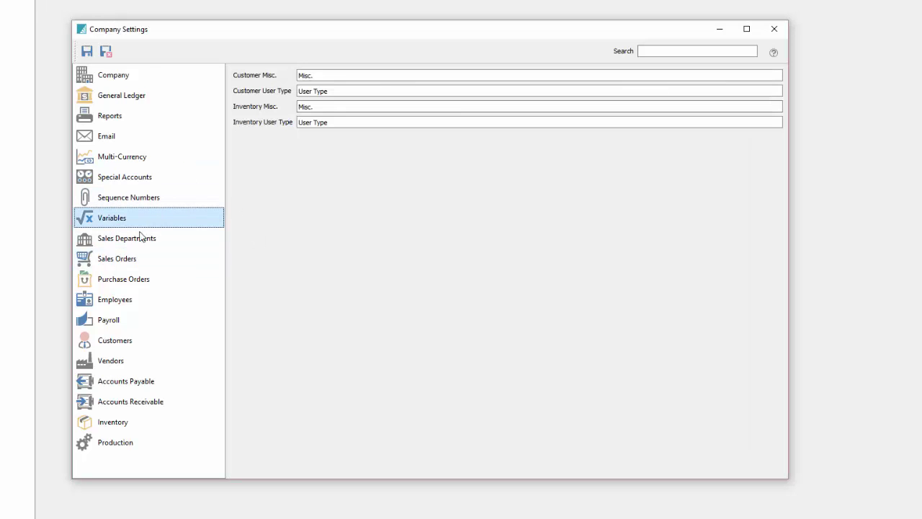
left_click(323, 75)
double_click(324, 75)
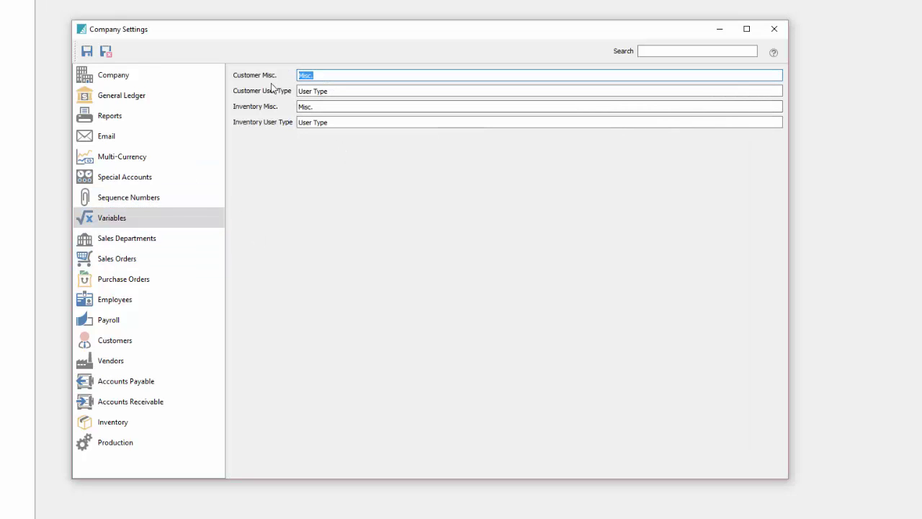
triple_click(326, 91)
double_click(311, 75)
left_click_drag(315, 75, 305, 77)
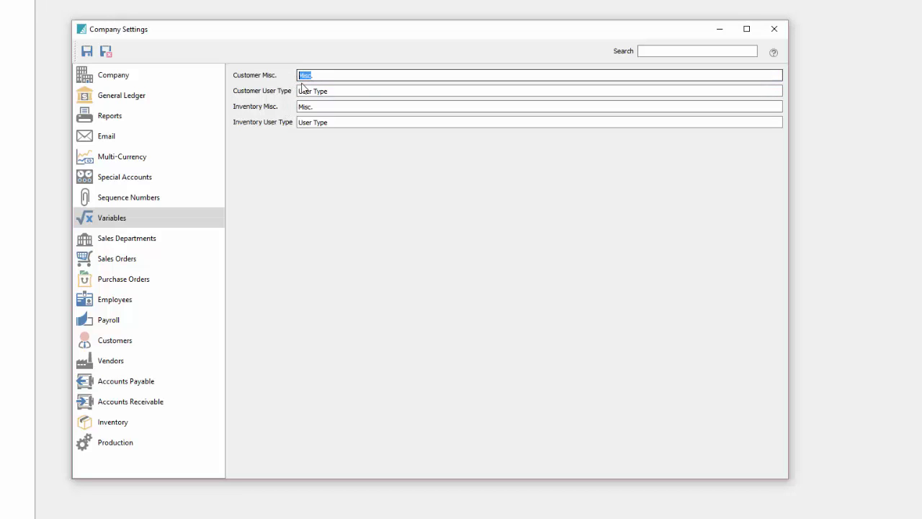
triple_click(324, 90)
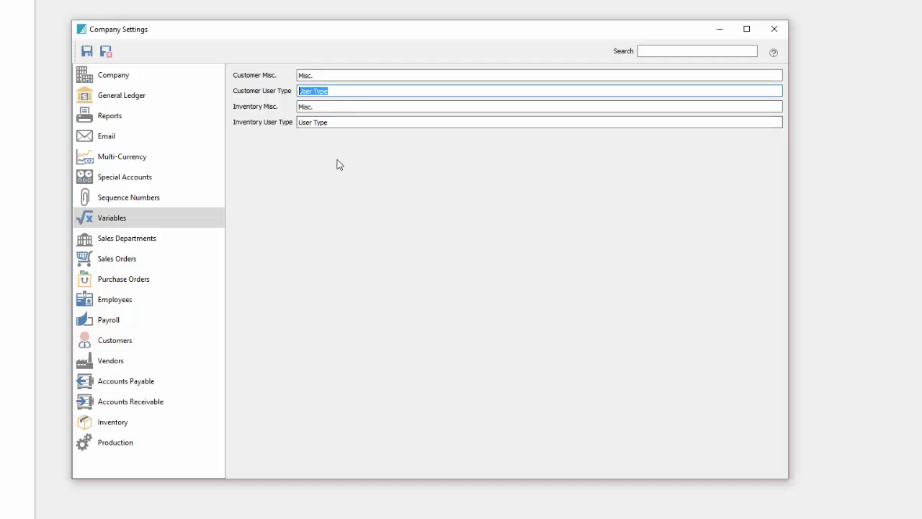
Browse the row 1 Sales Account lookup and close it without choosing an account.
left_click(126, 238)
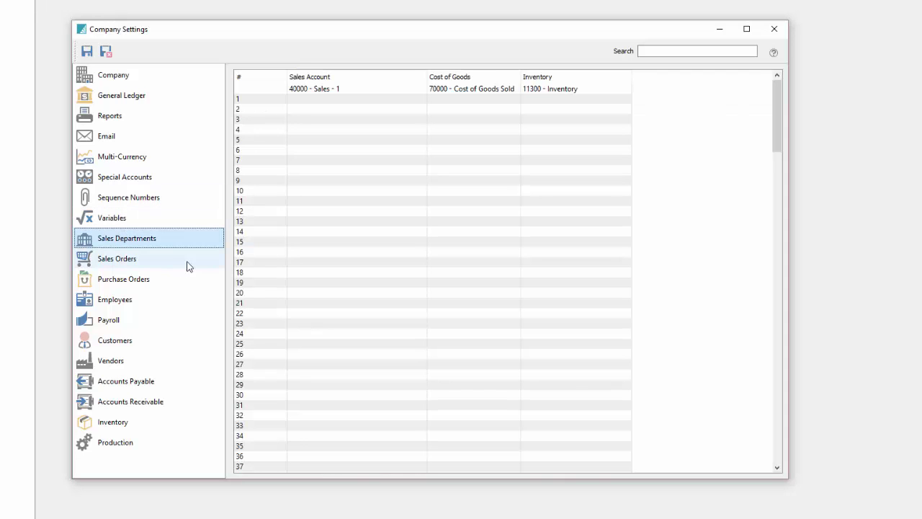
left_click(323, 101)
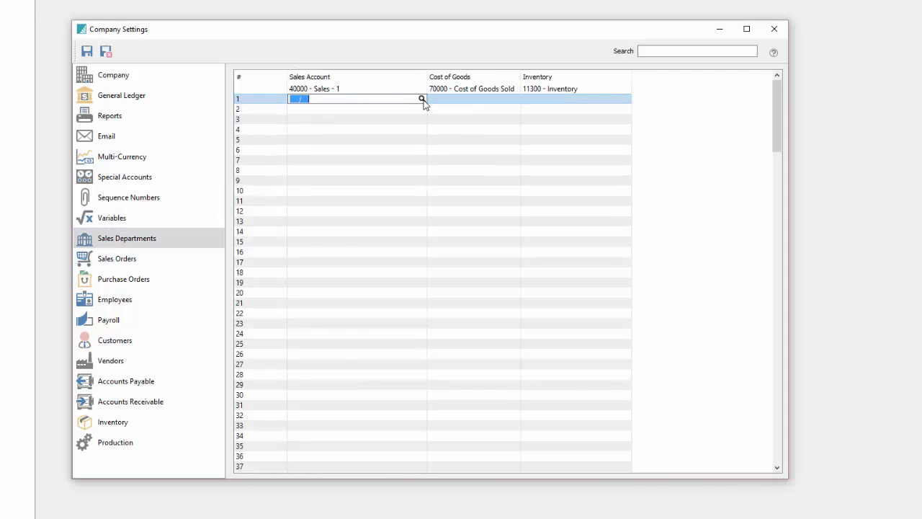
key("F3")
left_click(417, 193)
left_click(419, 245)
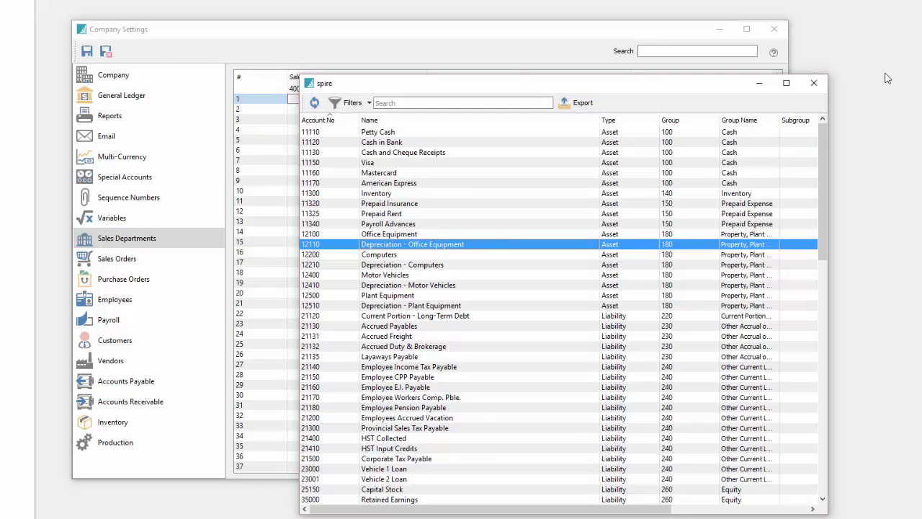
left_click(814, 85)
Review the default department's sales and 11300 Inventory accounts, leaving them unchanged.
left_click(367, 88)
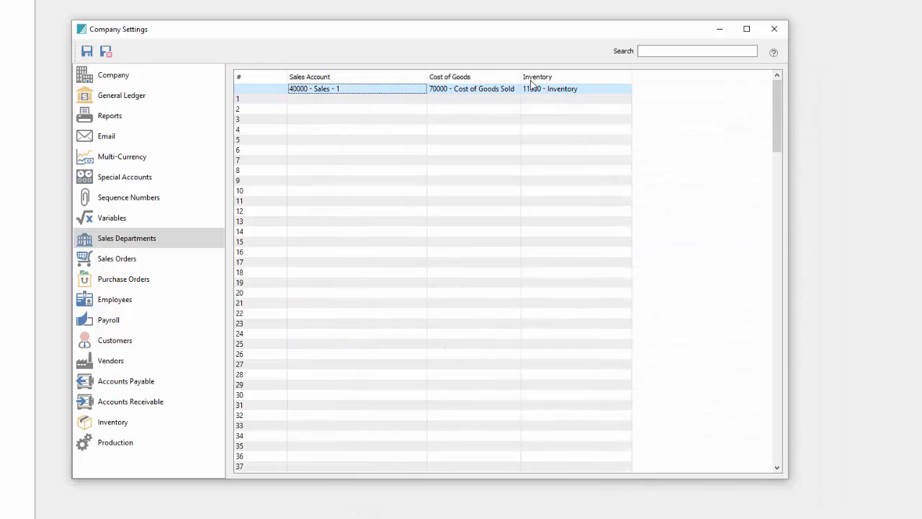
left_click(535, 90)
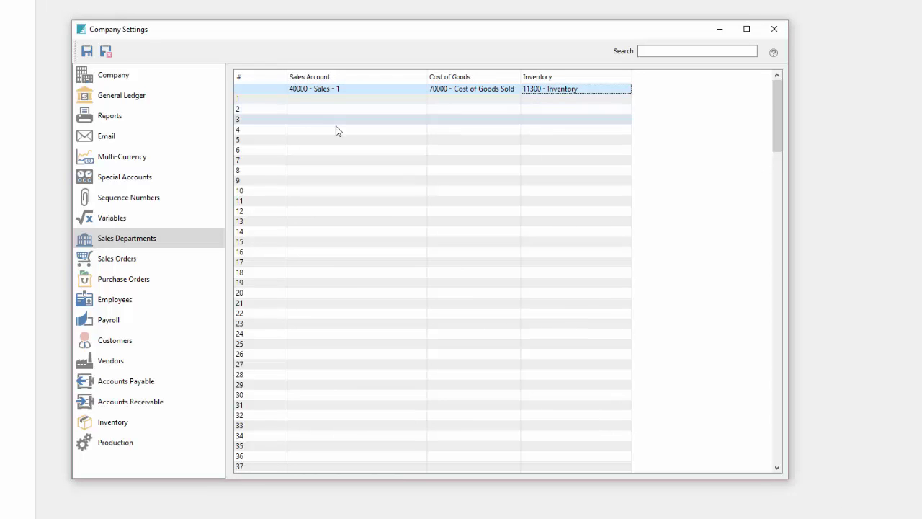
double_click(347, 101)
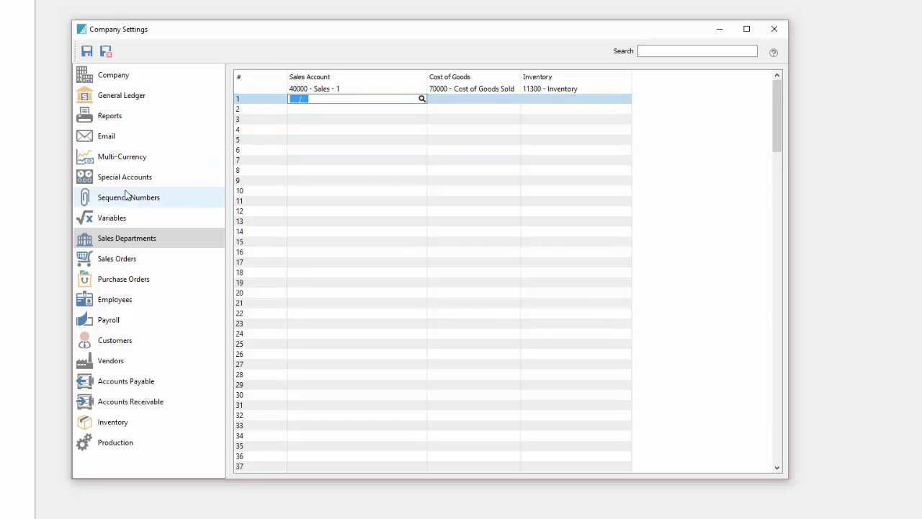
left_click(117, 258)
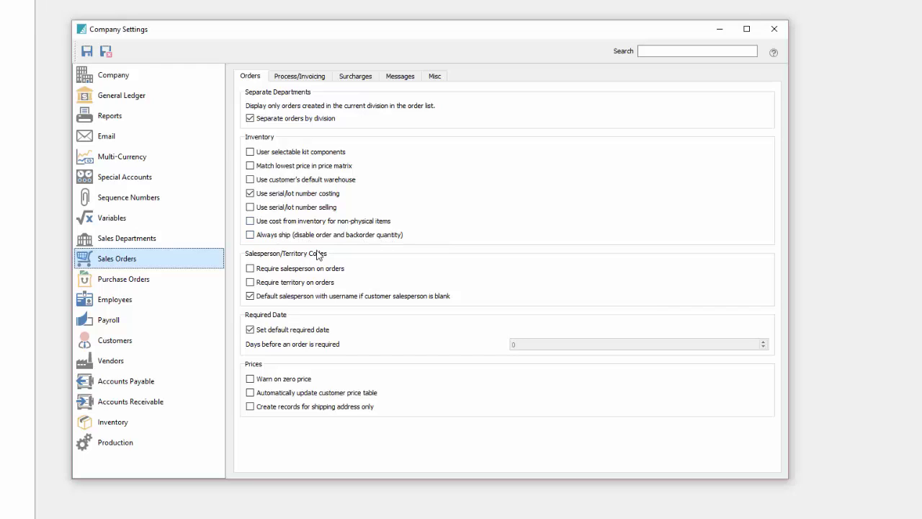
Leave Require salesperson and Warn on zero price unchecked; tick Create records for shipping address only.
left_click(320, 225)
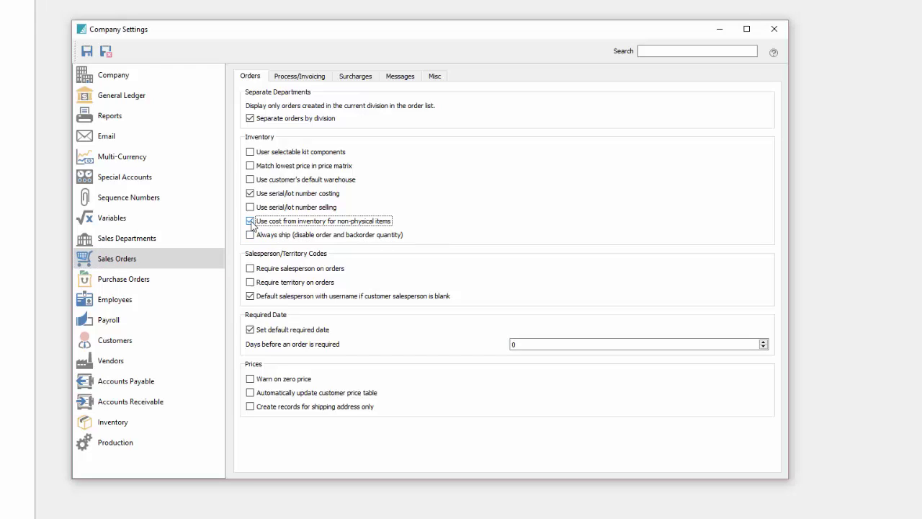
left_click(324, 272)
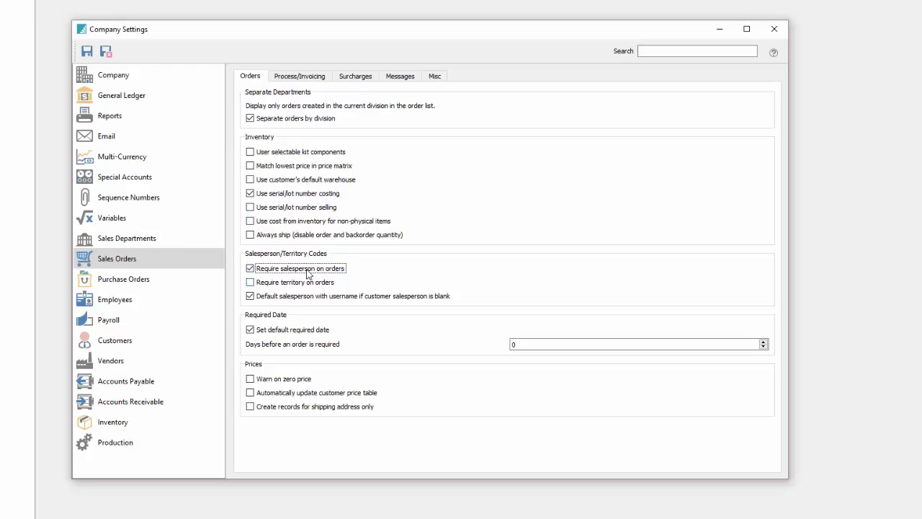
left_click(309, 274)
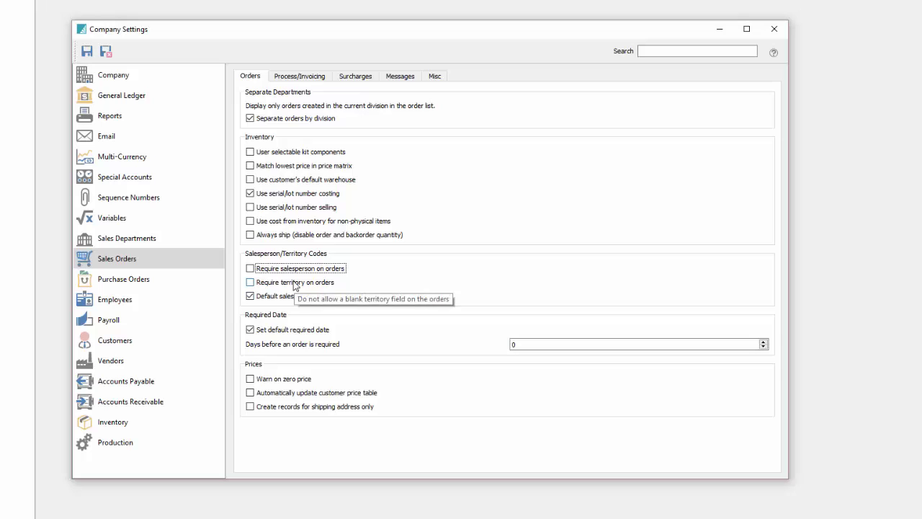
left_click(284, 383)
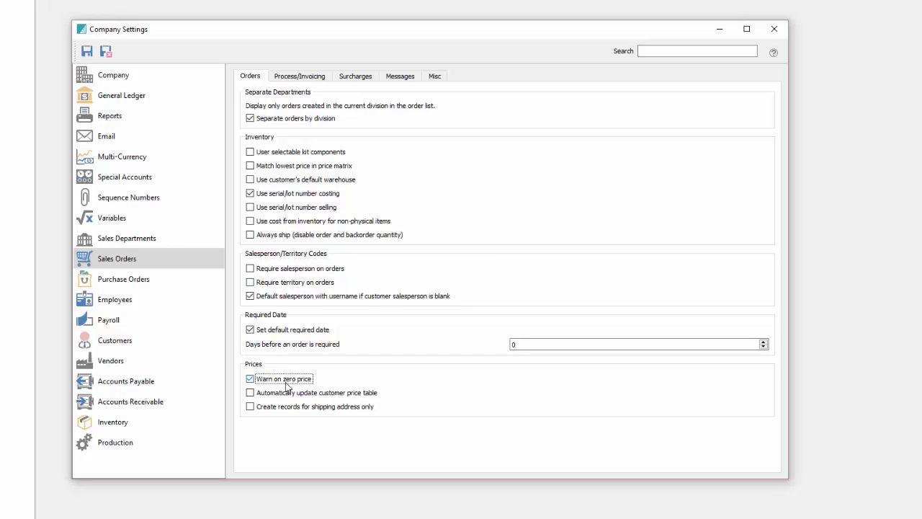
left_click(285, 382)
left_click(296, 409)
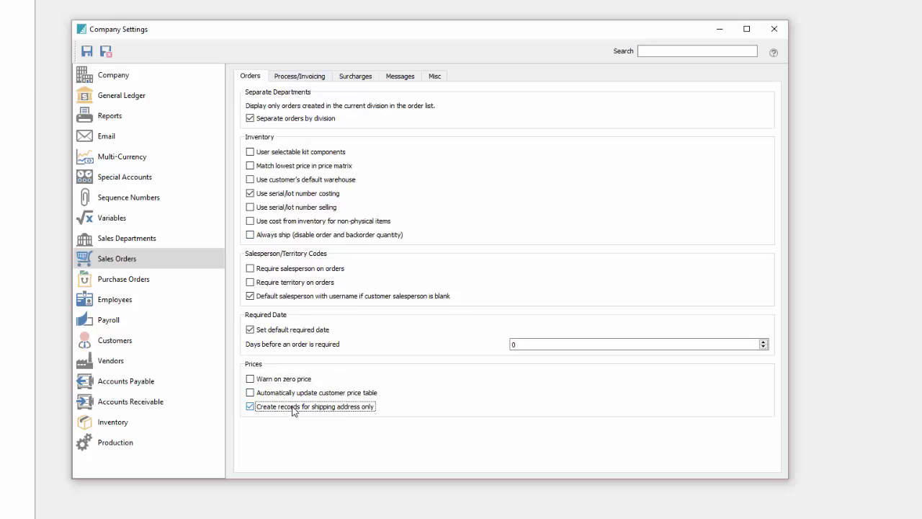
left_click(301, 73)
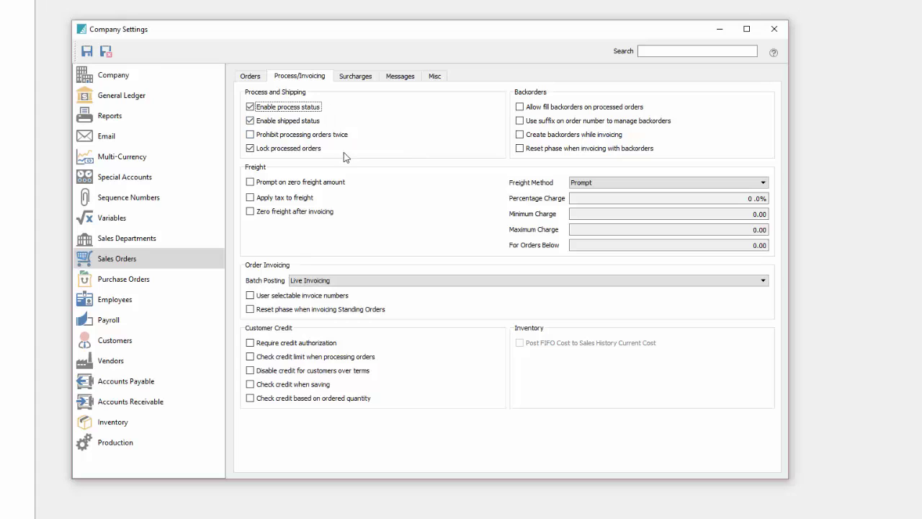
Allow filling backorders on processed orders and keep Prompt as the freight method.
left_click(519, 106)
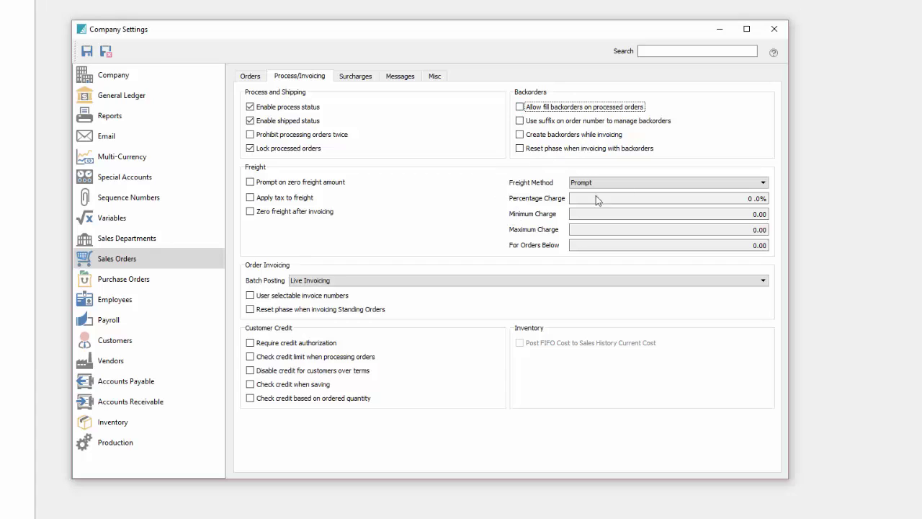
left_click(630, 182)
left_click(630, 182)
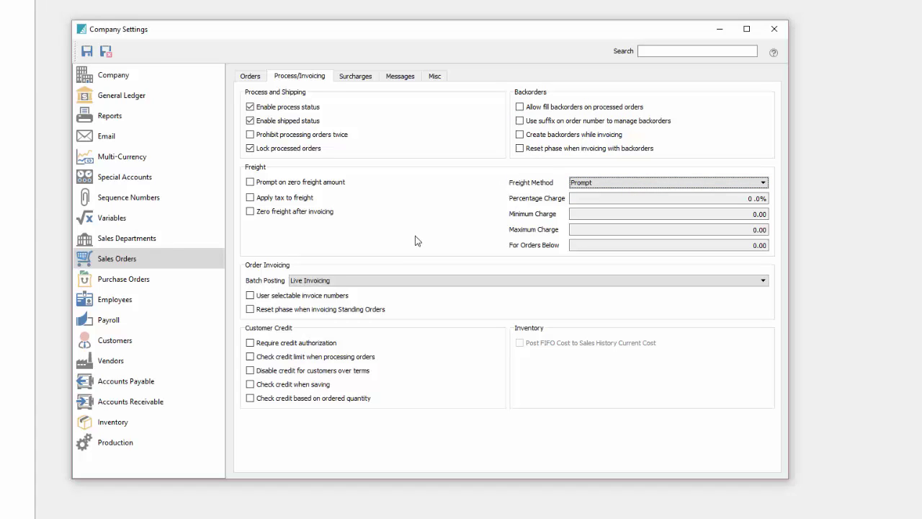
left_click(293, 296)
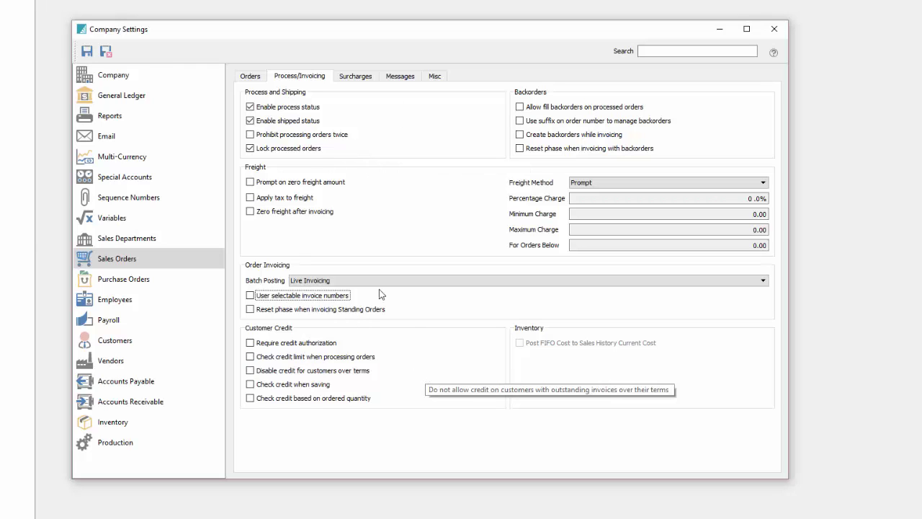
Look over the Surcharges and Messages tabs, then step through the Misc Point of Sale fields.
left_click(364, 77)
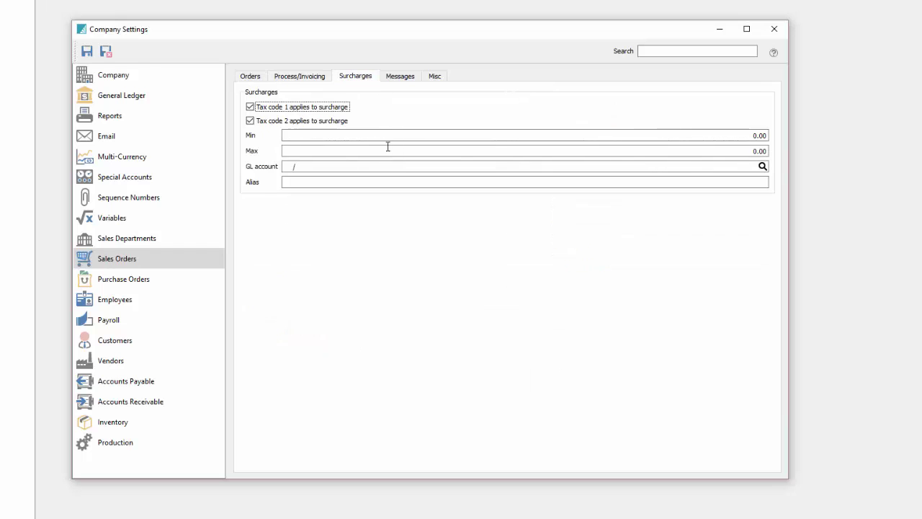
left_click(398, 76)
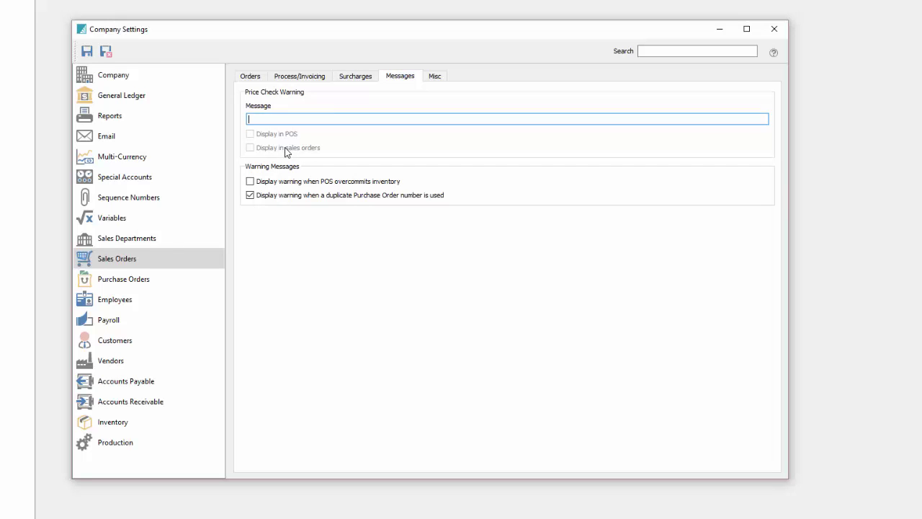
left_click(442, 81)
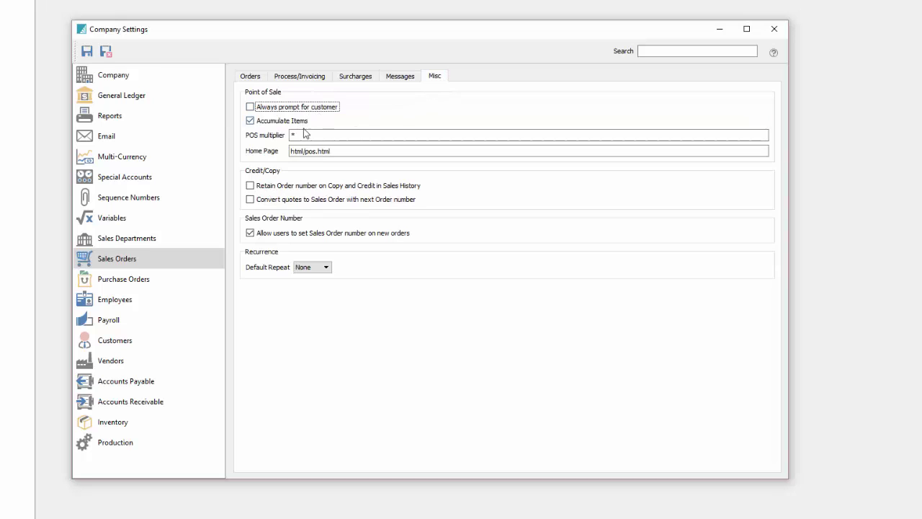
key("Tab")
key("Tab")
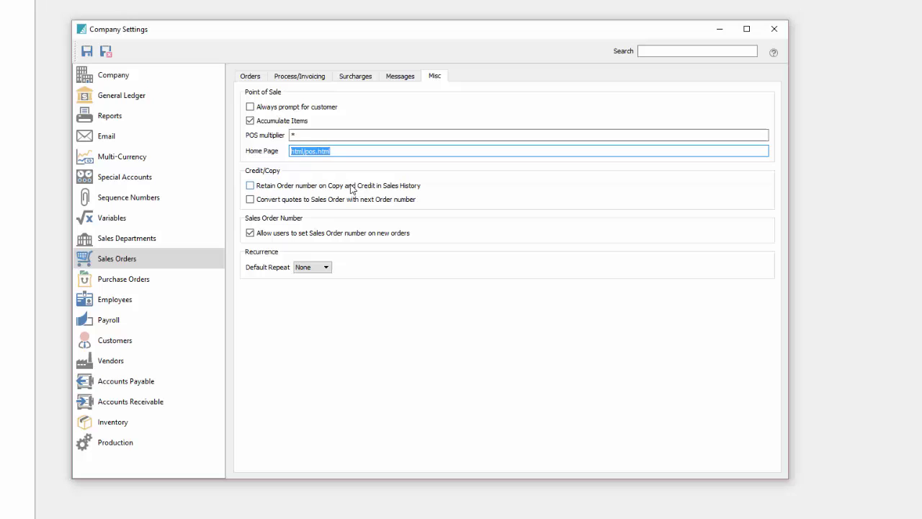
key("Tab")
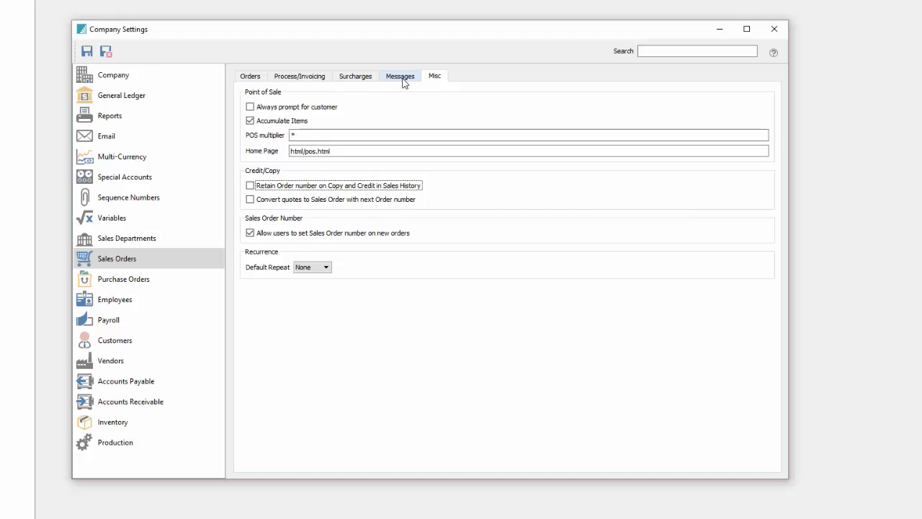
Set the employee default address to Saskatoon, SK, Canada.
left_click(132, 284)
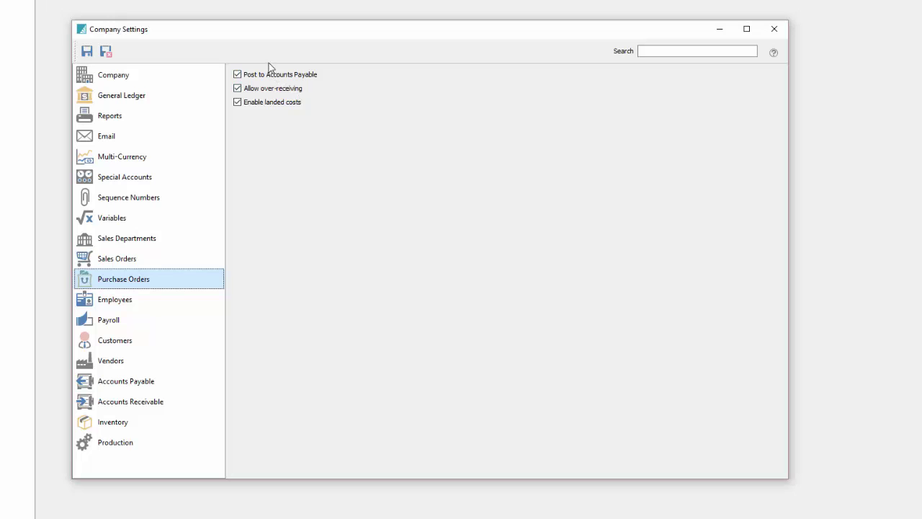
left_click(125, 301)
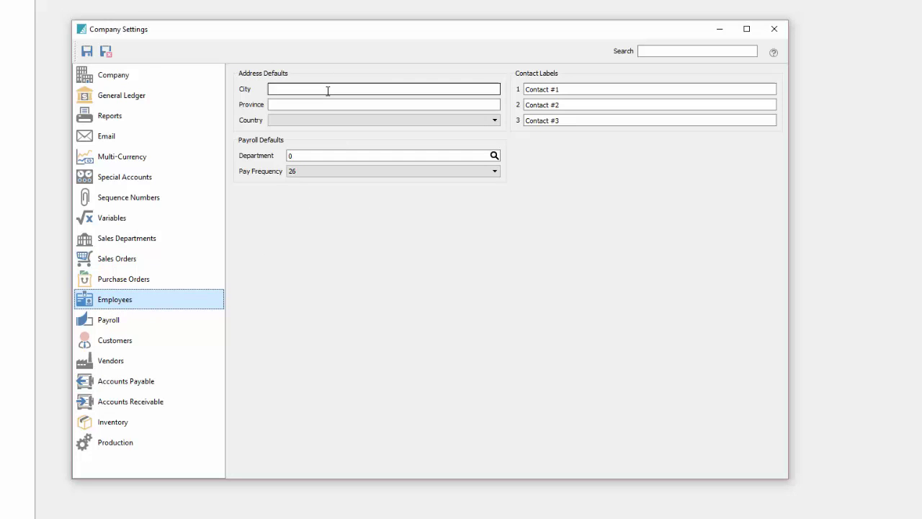
left_click(350, 90)
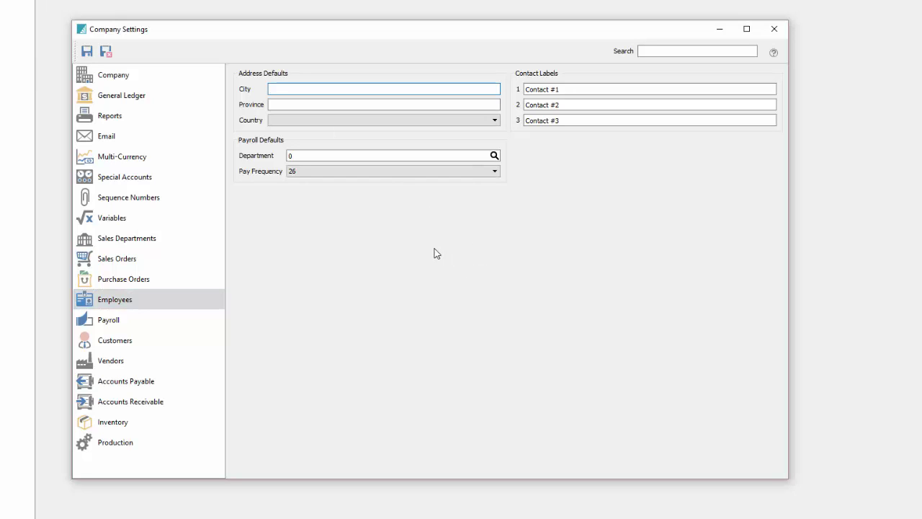
type("Sa")
key("Tab")
type("SK")
key("Tab")
type("cam")
key("alt+Down")
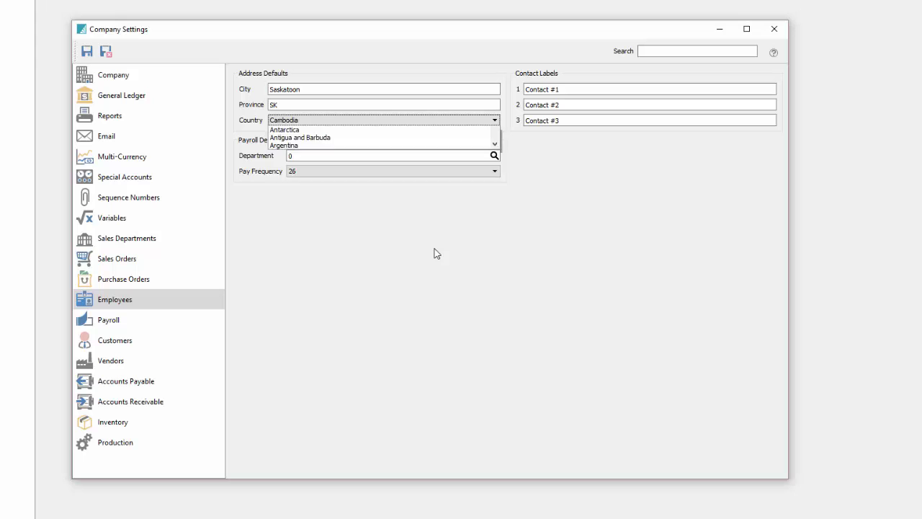
key("Return")
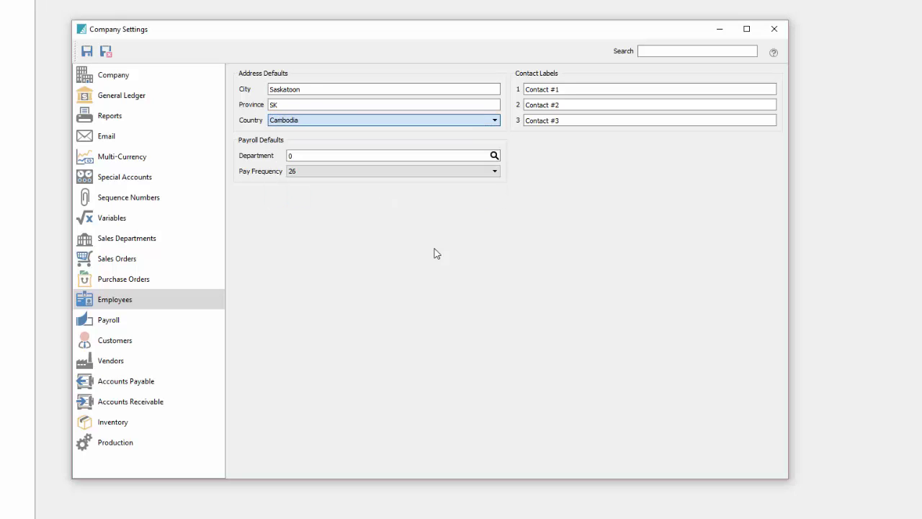
key("Down")
key("Down")
Step through the three employee contact label fields without changing them.
key("Tab")
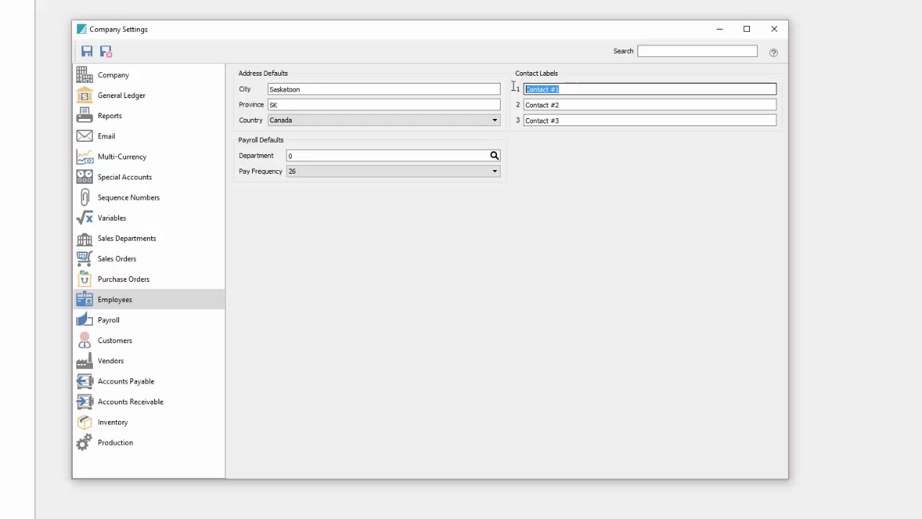
key("Tab")
key("Tab")
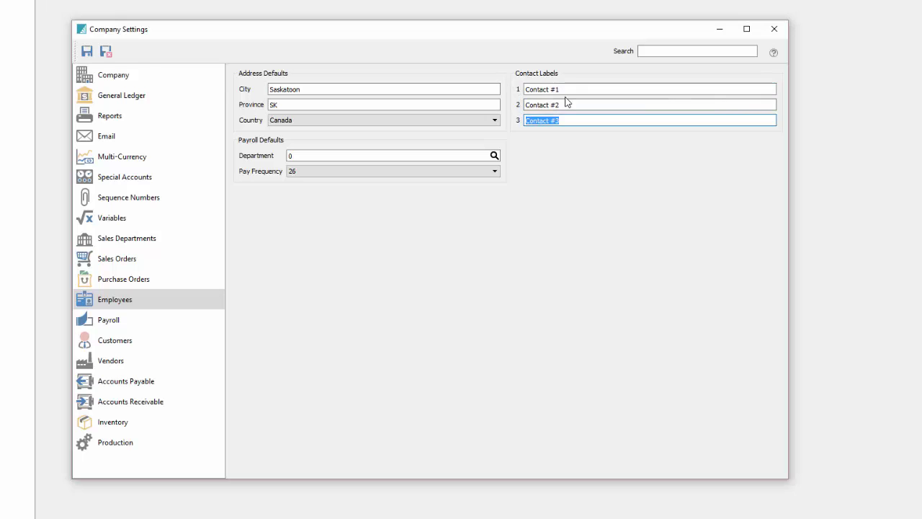
left_click(527, 88)
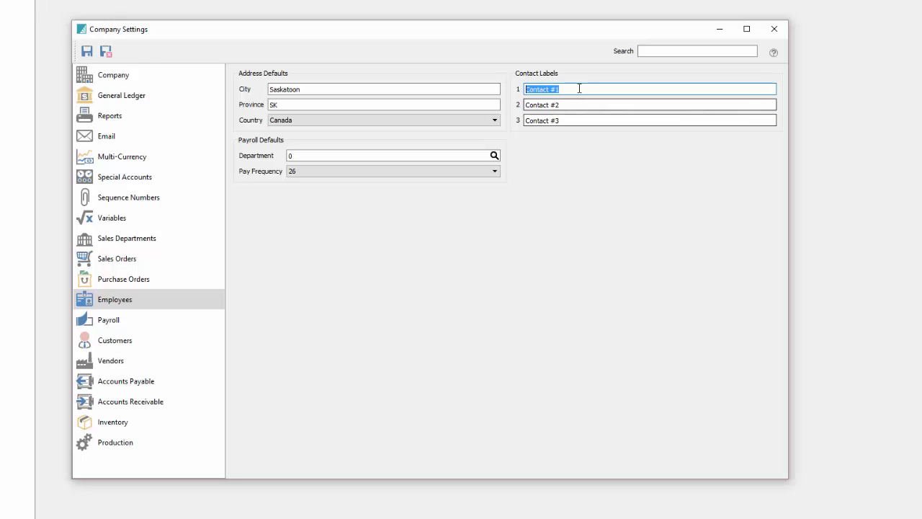
left_click(576, 104)
left_click_drag(570, 104, 523, 104)
left_click(526, 120)
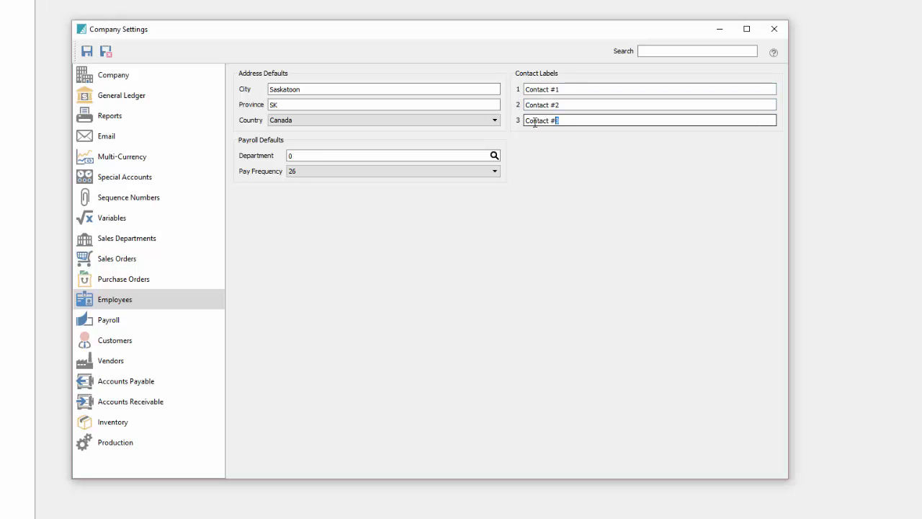
Choose payroll department 1 as the default employee department.
left_click(310, 160)
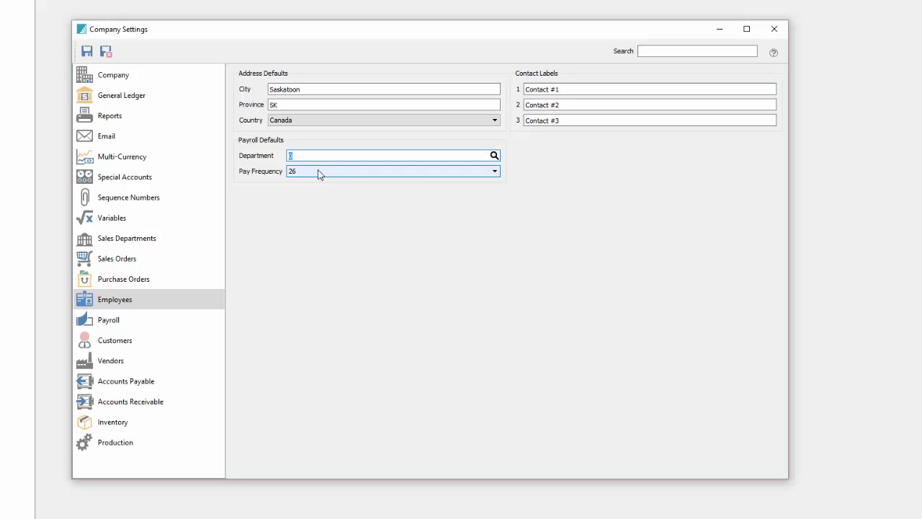
left_click(494, 157)
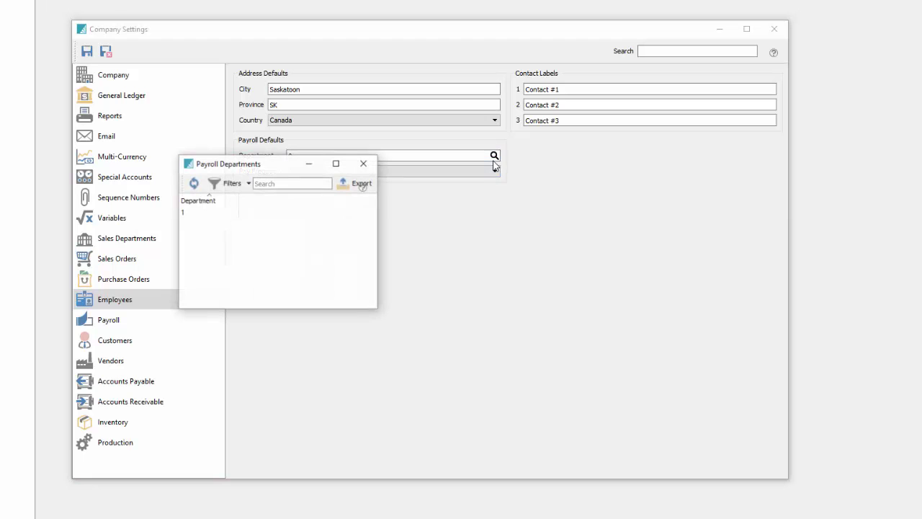
left_click(256, 209)
left_click(364, 167)
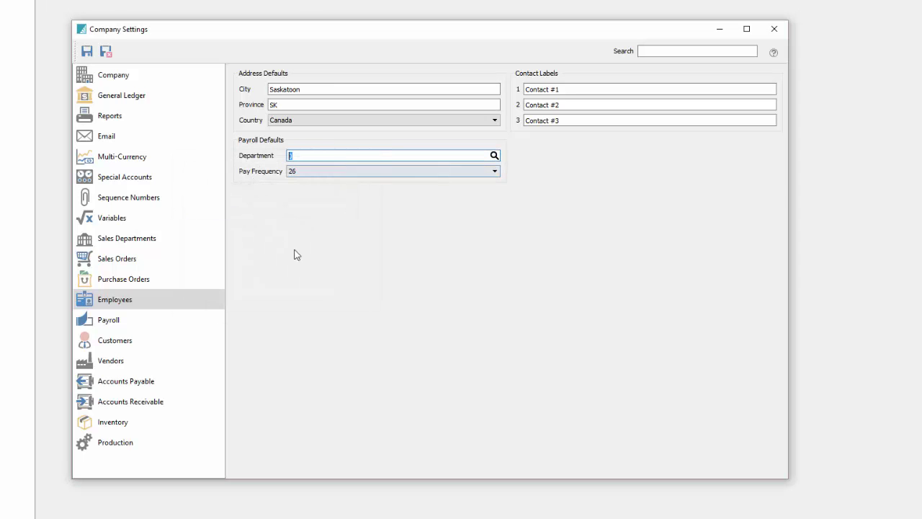
left_click(185, 319)
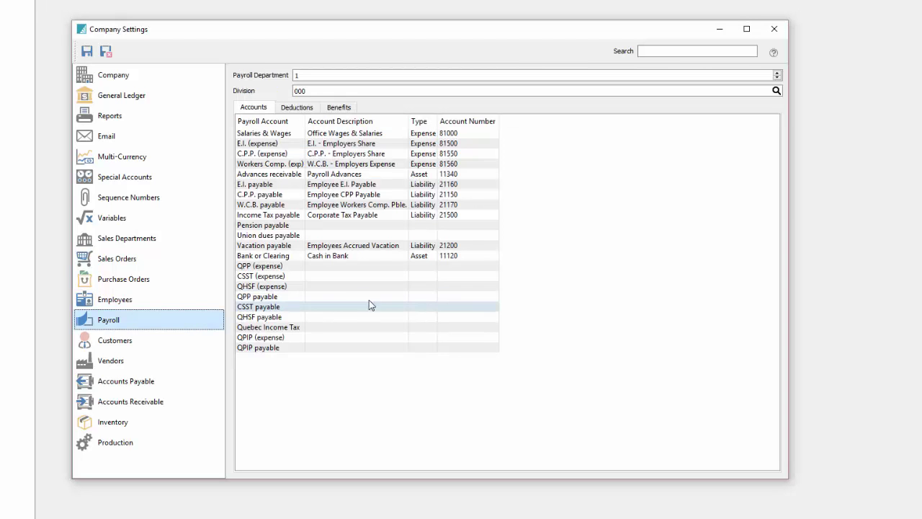
Review the payroll department's accounts, deductions and benefits lists.
left_click(768, 76)
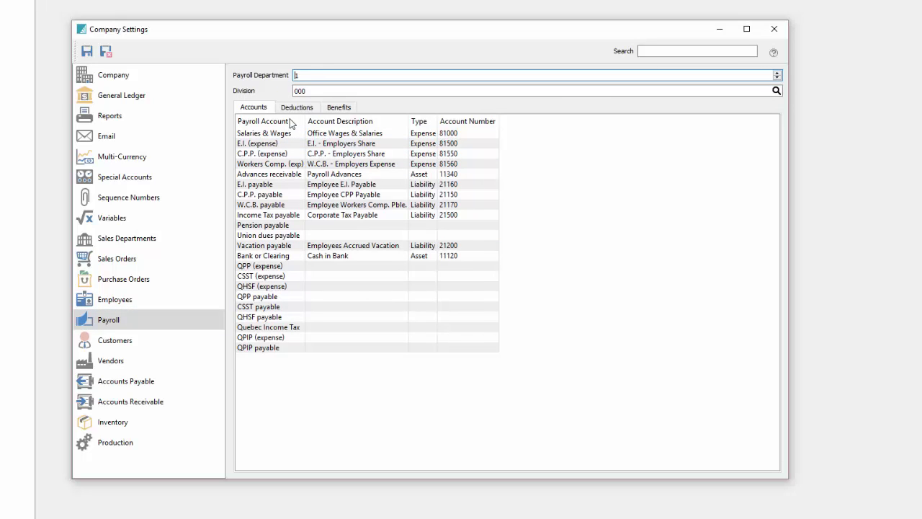
left_click(292, 108)
left_click(340, 108)
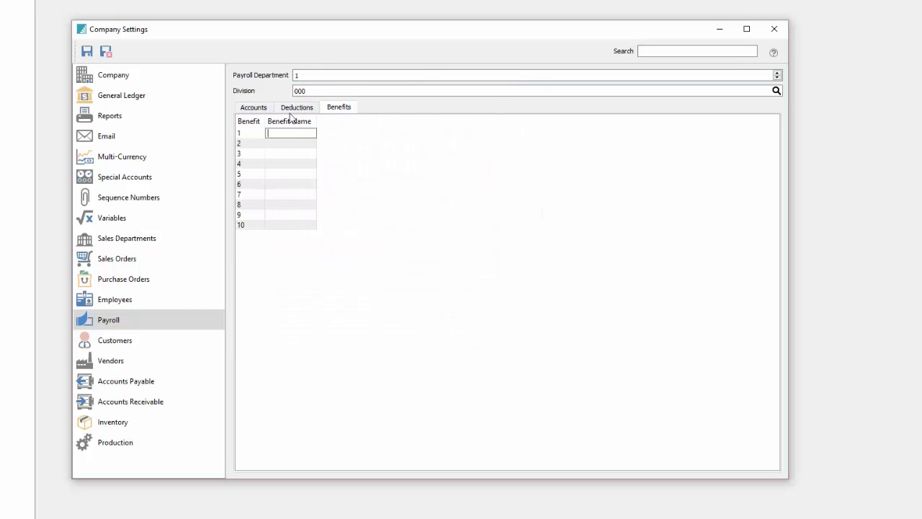
left_click(254, 107)
Set the customer default address to Saskatoon, SK.
left_click(123, 349)
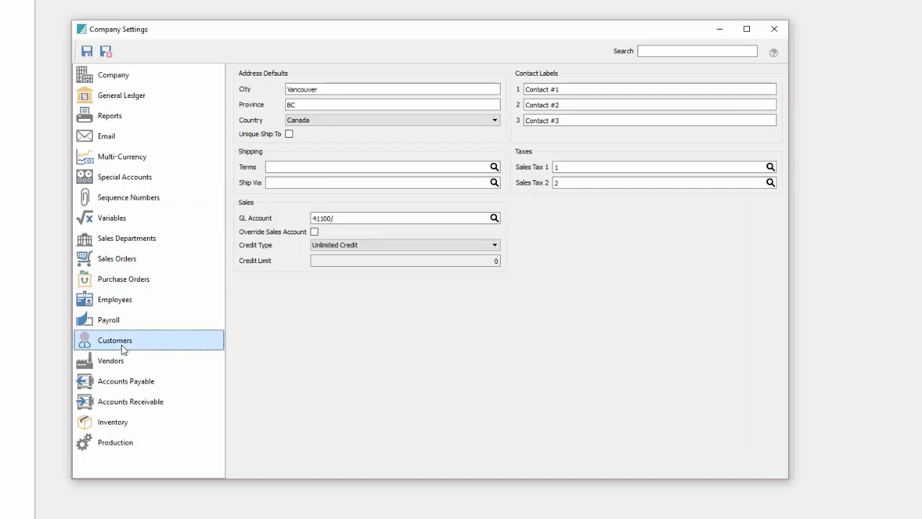
left_click(351, 89)
type("S")
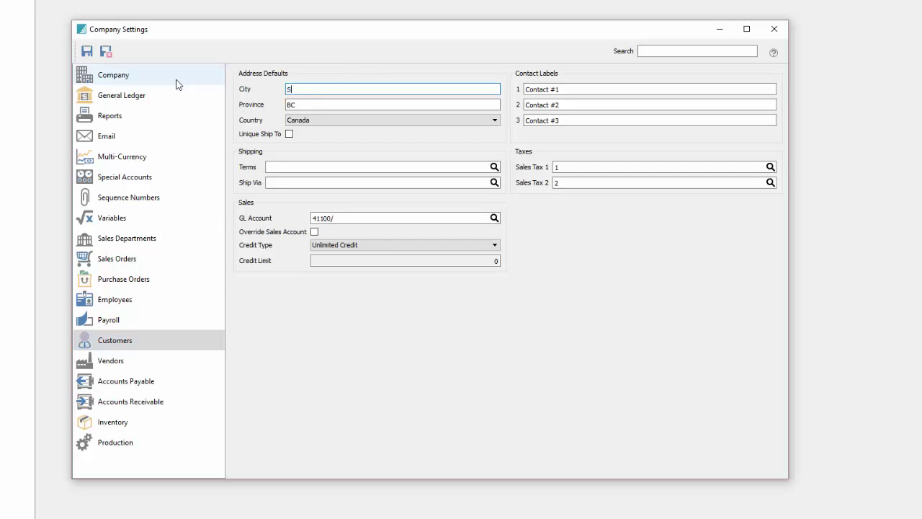
key("Tab")
type("SK")
key("Tab")
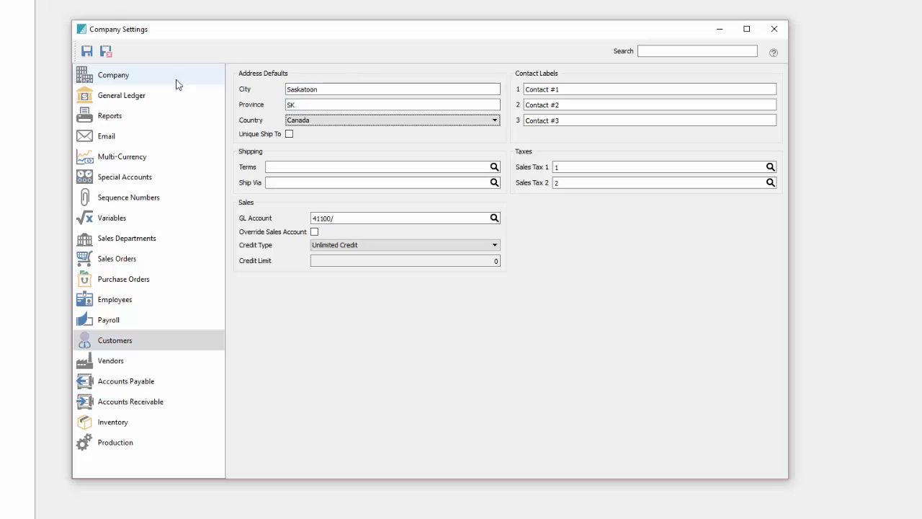
Check the contact label and sales tax codes, keeping Unlimited Credit as the credit type.
left_click(621, 91)
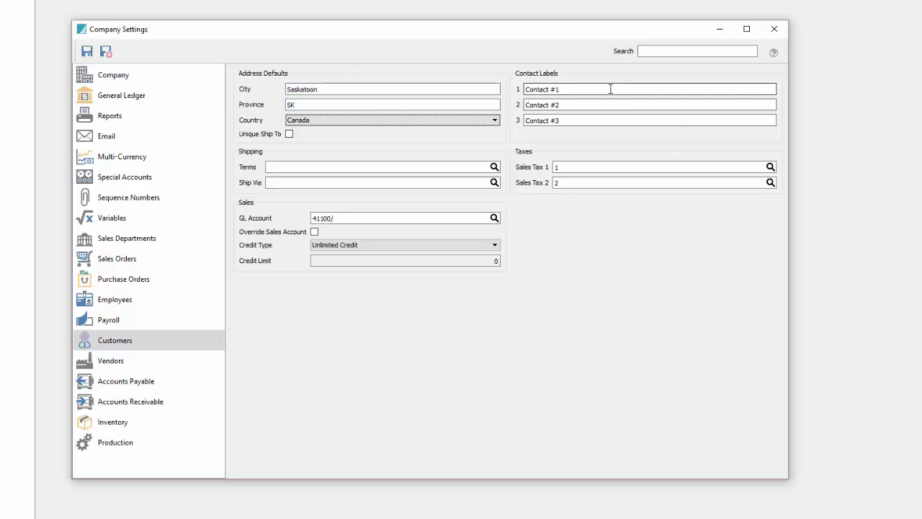
left_click(616, 170)
left_click(618, 181)
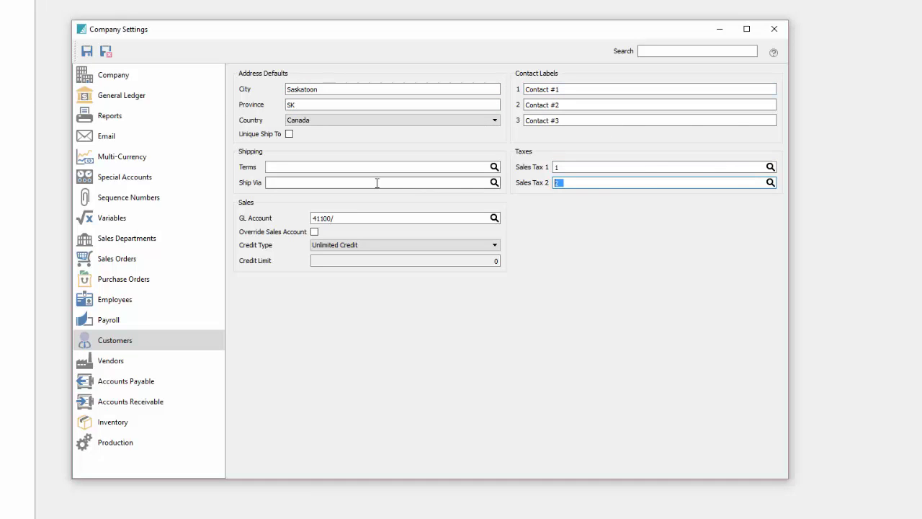
left_click(323, 246)
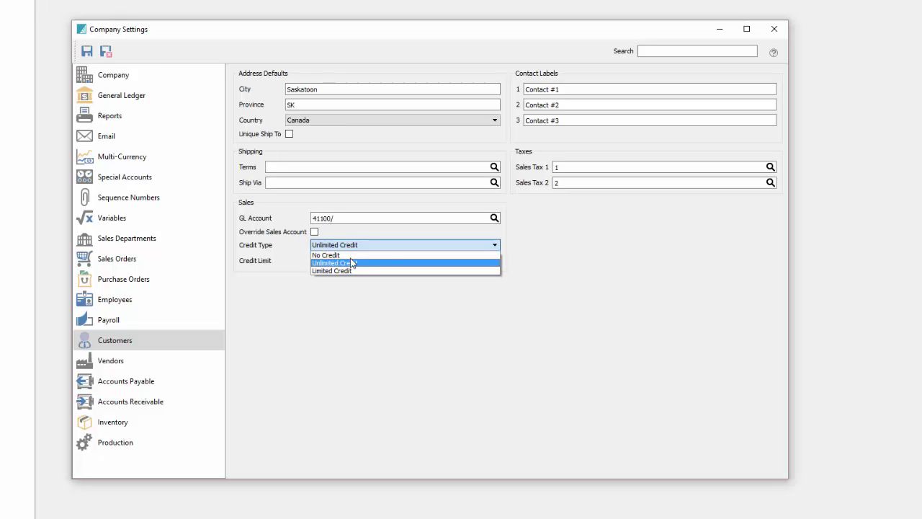
left_click(358, 311)
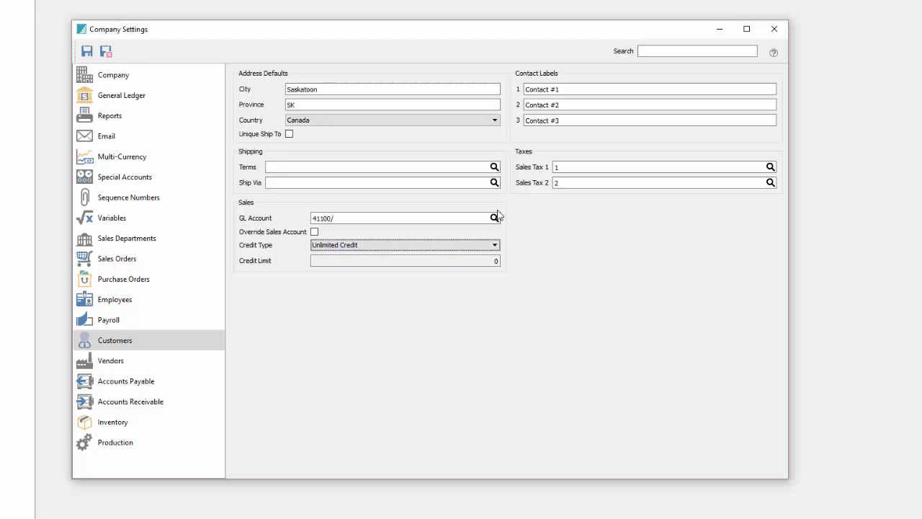
Set the vendor default city to Saskatoon and the province to SK.
left_click(144, 364)
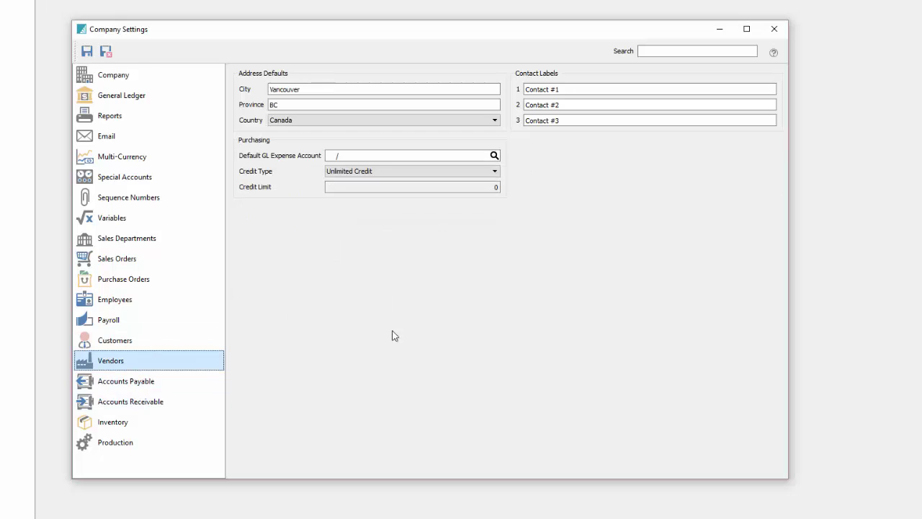
double_click(324, 84)
type("Saskatoon")
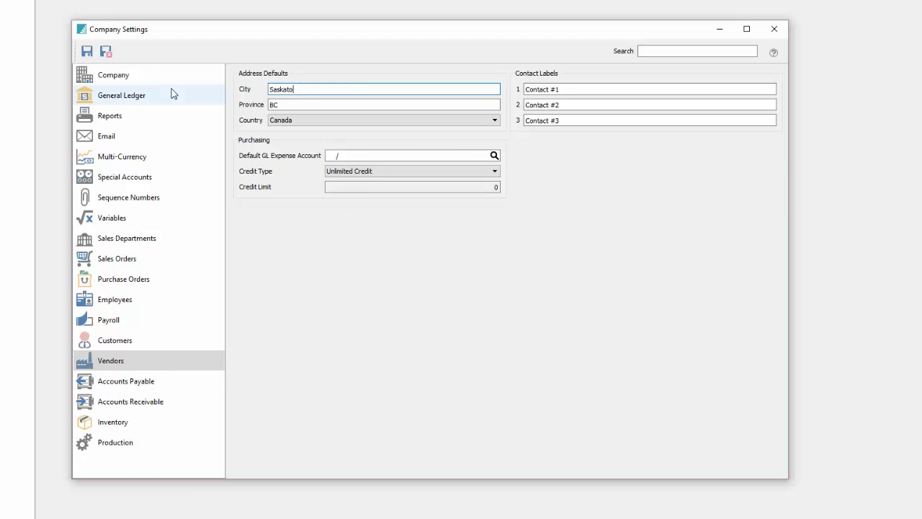
key("Tab")
type("SK")
key("Tab")
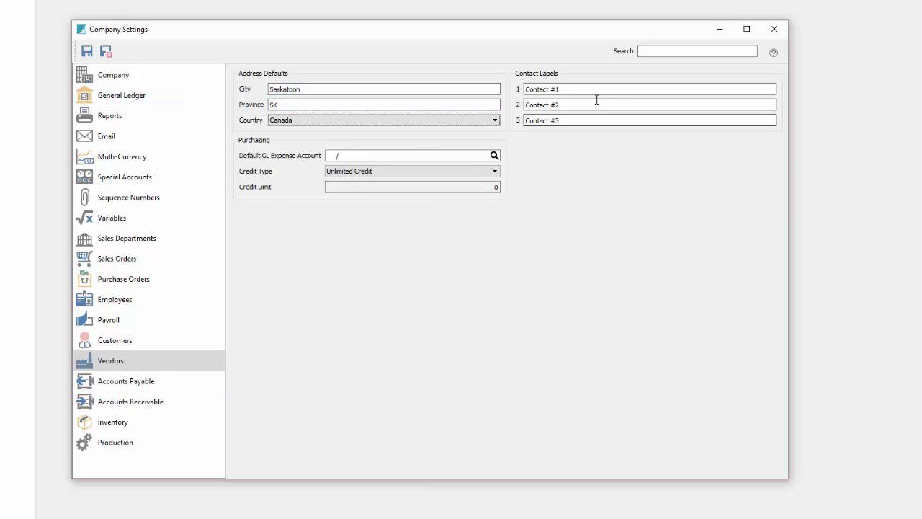
Rename the three vendor contact labels to Accounts Payable, Credit and Sales.
left_click(584, 90)
triple_click(552, 89)
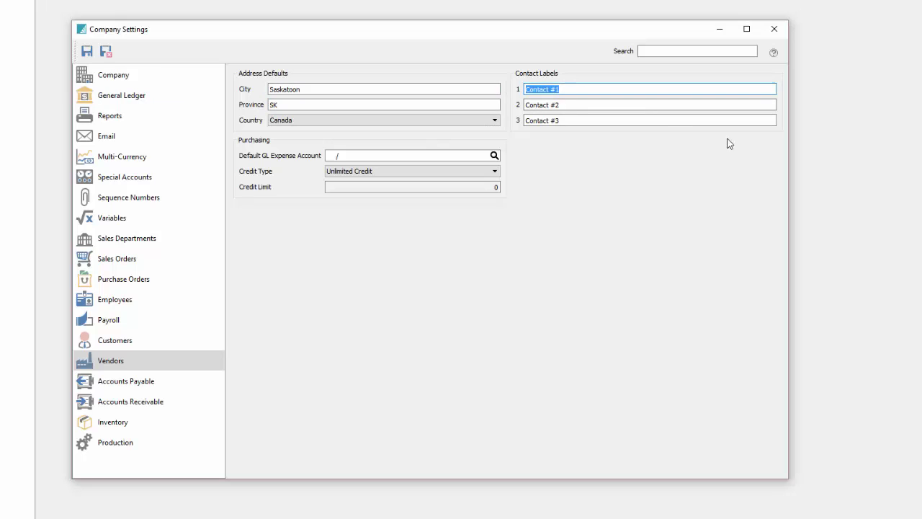
type("Accounts Payable")
key("Tab")
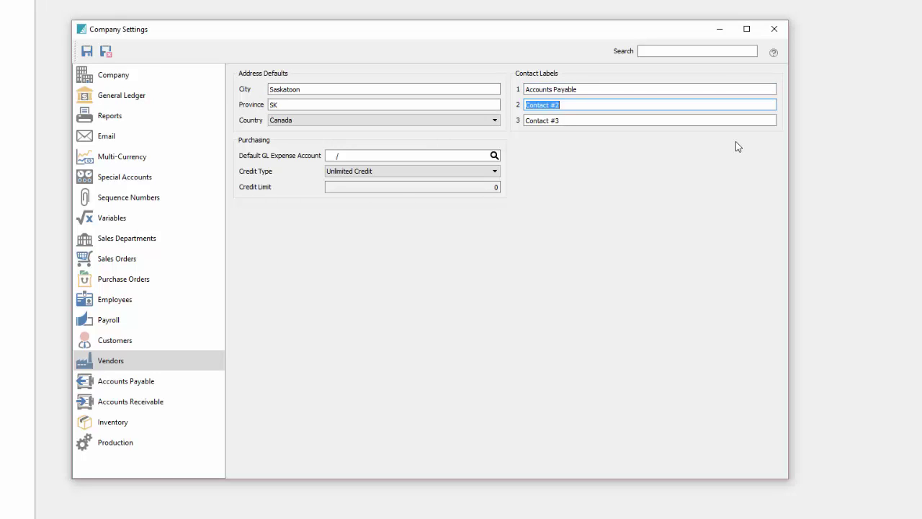
type("S")
type("Credit")
key("Tab")
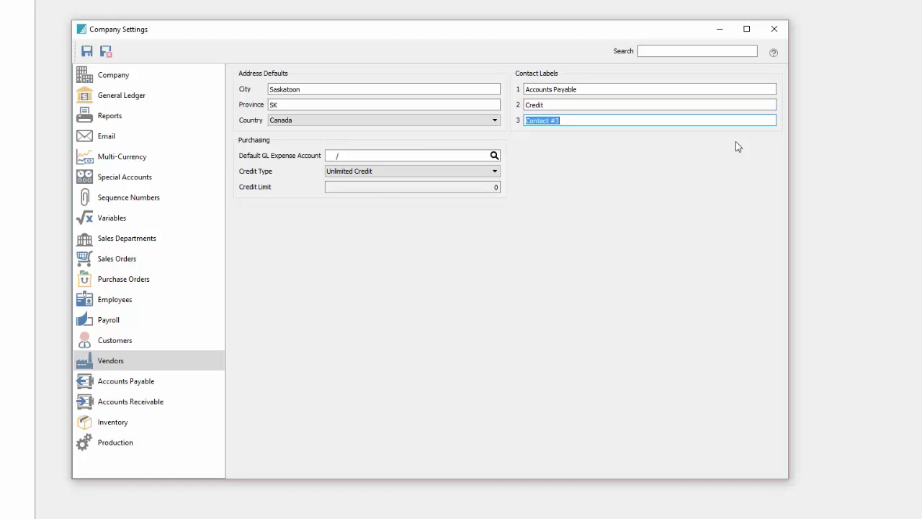
key("BackSpace")
type("Sales")
key("Tab")
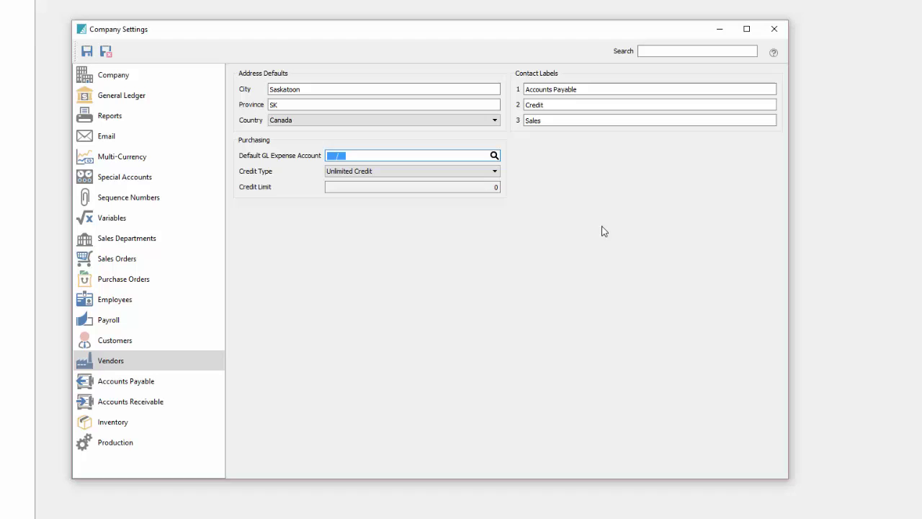
Keep Unlimited Credit as the vendor credit type, then bring up the Accounts Payable settings.
left_click(360, 171)
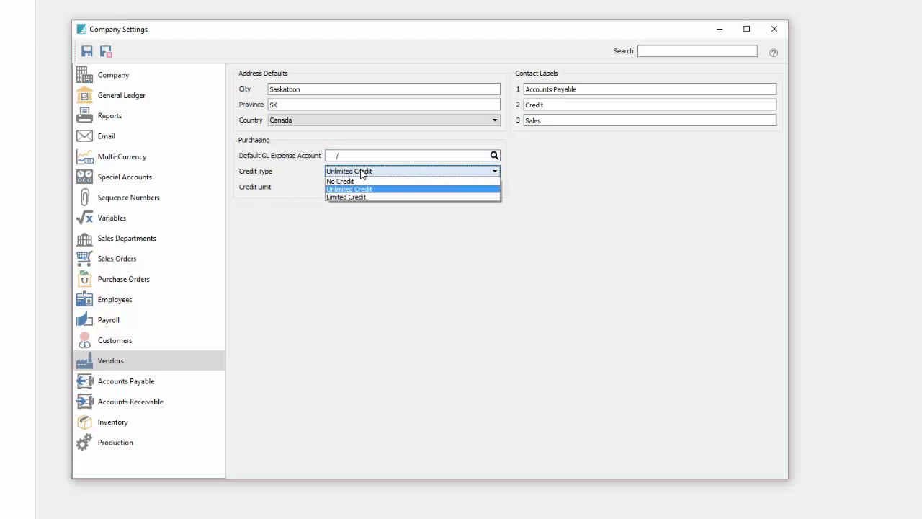
left_click(362, 190)
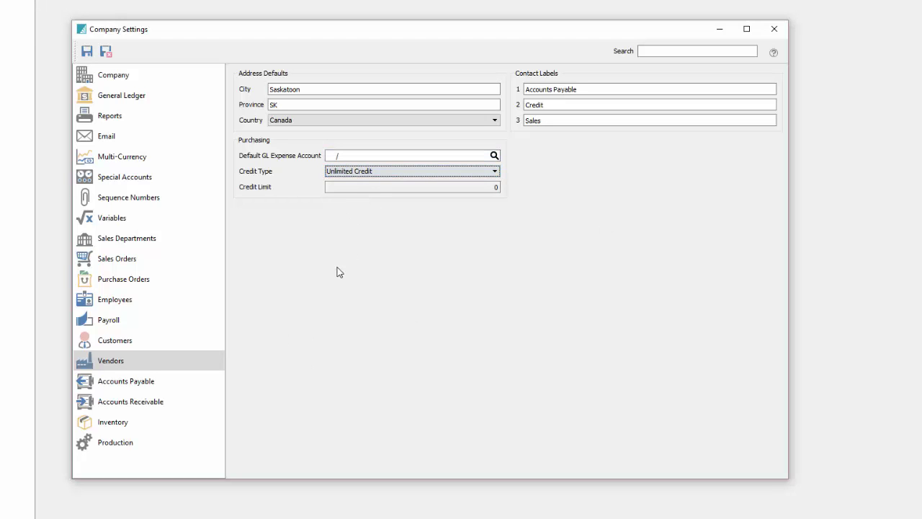
left_click(188, 387)
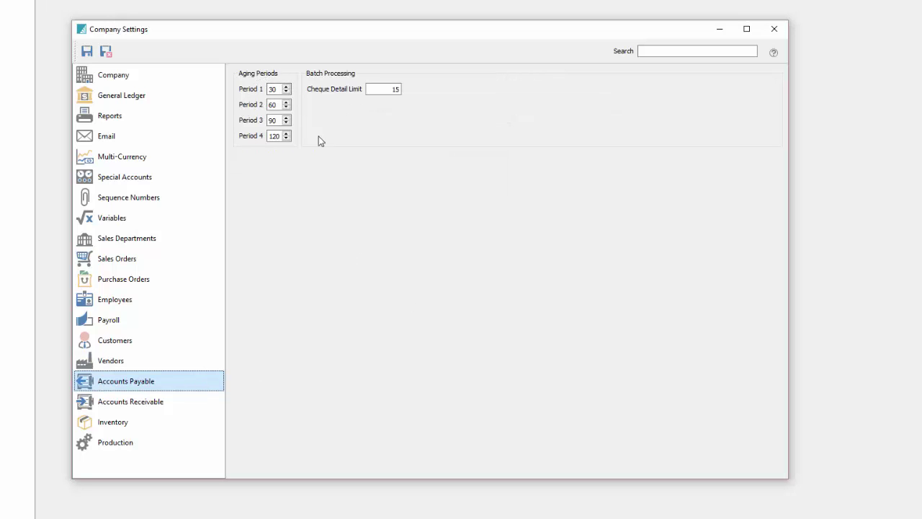
On the Inventory settings page, enable Multiple warehouses and keep Average as the cost method.
left_click(169, 404)
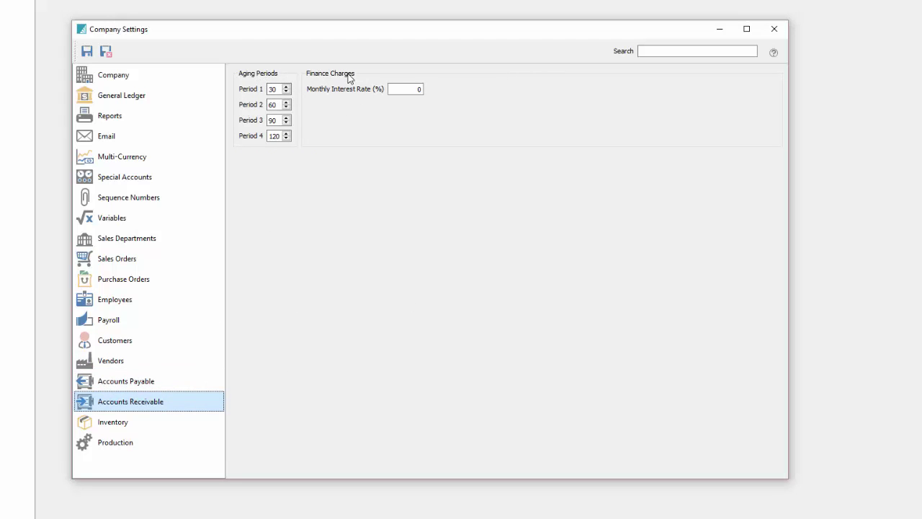
left_click(141, 422)
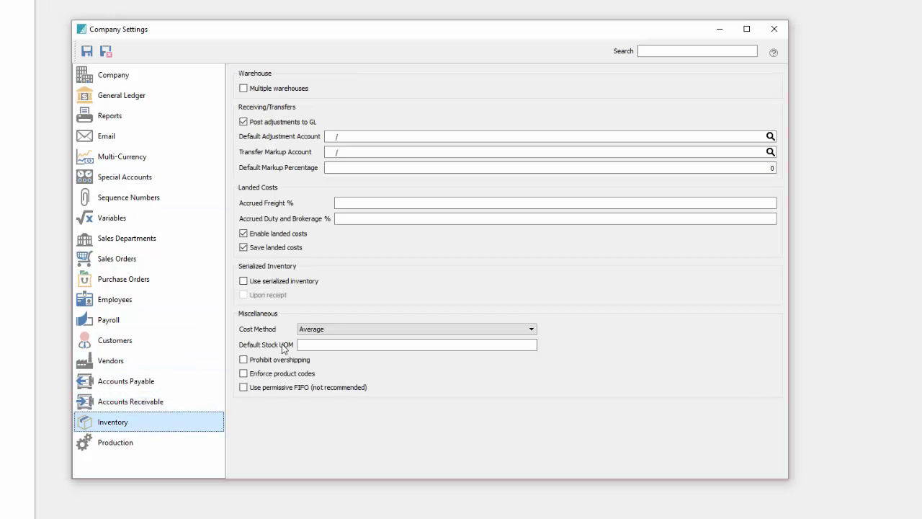
left_click(243, 88)
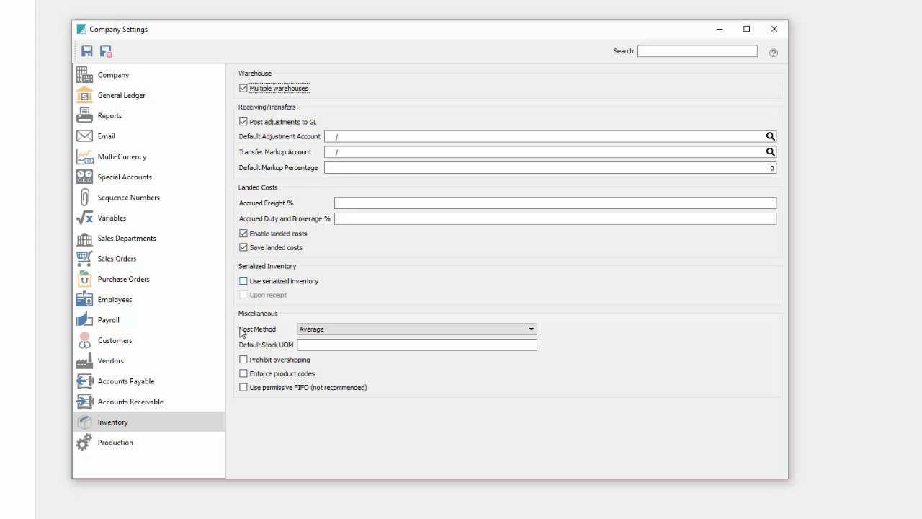
left_click(359, 330)
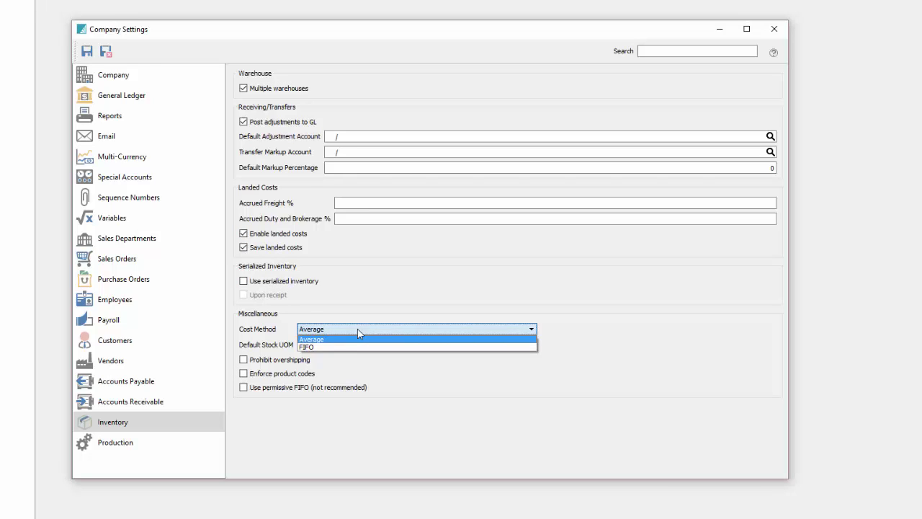
left_click(335, 333)
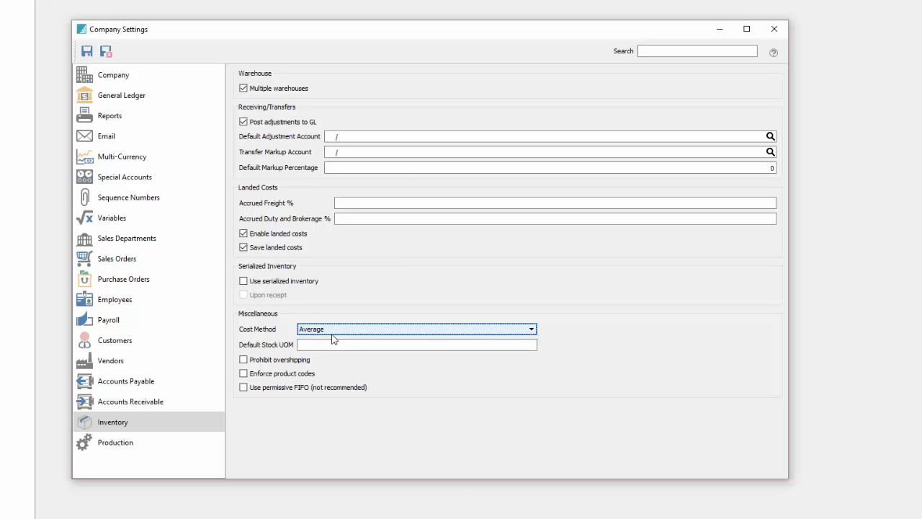
Show the Production Orders defaults on the Production settings page.
left_click(124, 444)
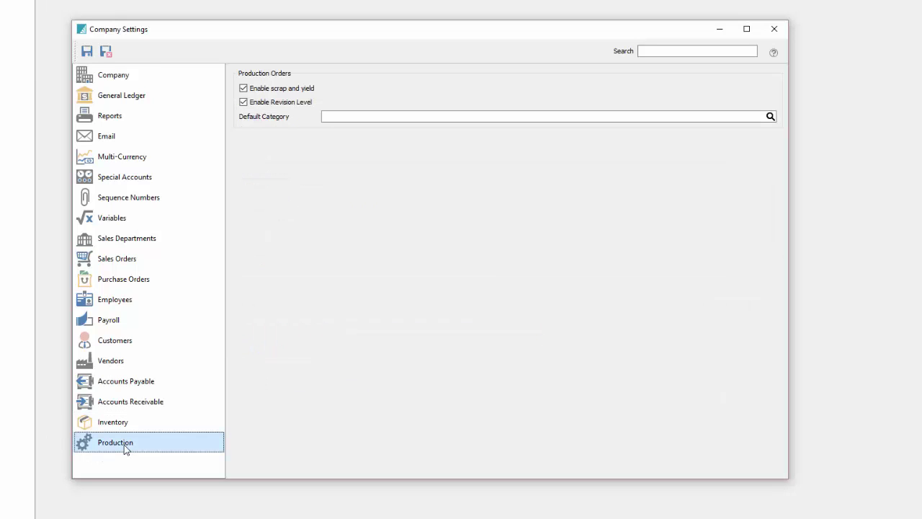